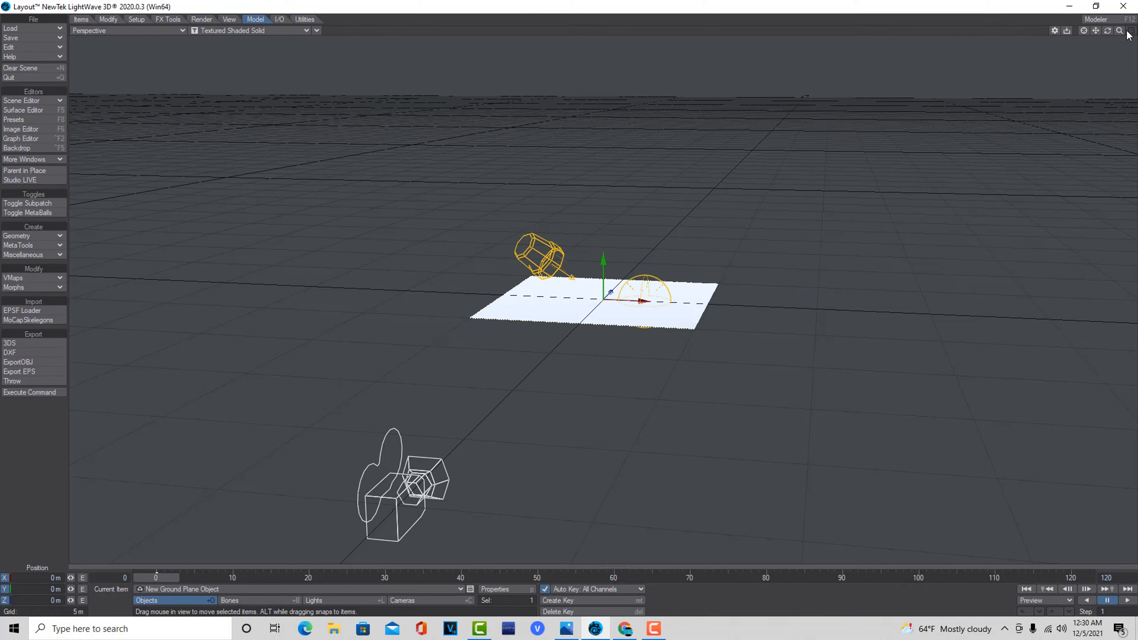
Stretch the ground plane to about 6.078 on X and 9.017 on Z so it extends toward the horizon
{"action": "key", "text": "h"}
{"action": "left_click_drag", "start_coordinate": [640, 301], "coordinate": [613, 290]}
{"action": "left_click_drag", "start_coordinate": [1104, 30], "coordinate": [1116, 27]}
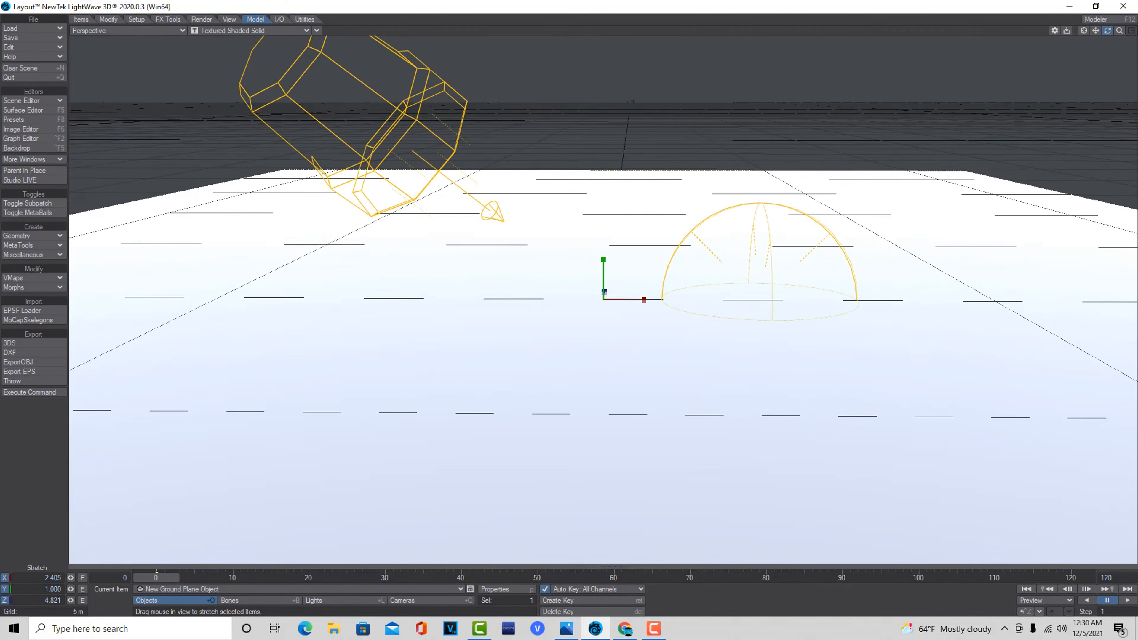
{"action": "left_click_drag", "start_coordinate": [605, 292], "coordinate": [953, 50]}
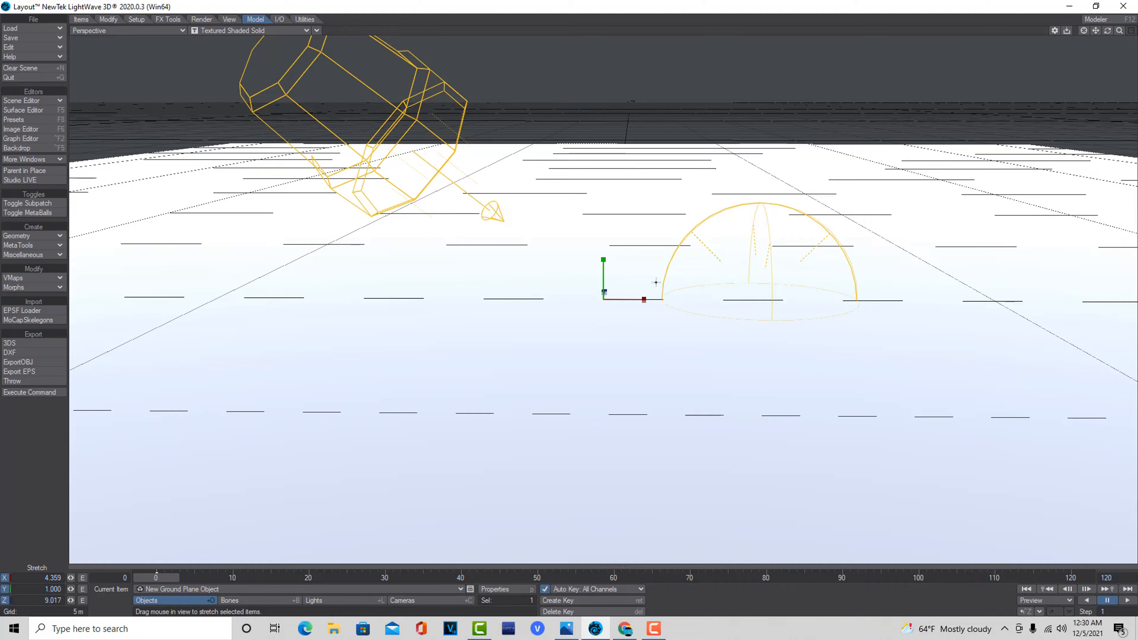
{"action": "left_click_drag", "start_coordinate": [643, 302], "coordinate": [1041, 88]}
{"action": "mouse_move", "coordinate": [1108, 31]}
{"action": "left_mouse_down"}
{"action": "mouse_move", "coordinate": [1085, 30]}
{"action": "mouse_move", "coordinate": [1107, 36]}
{"action": "mouse_move", "coordinate": [1106, 78]}
{"action": "mouse_move", "coordinate": [1109, 36]}
{"action": "left_mouse_up"}
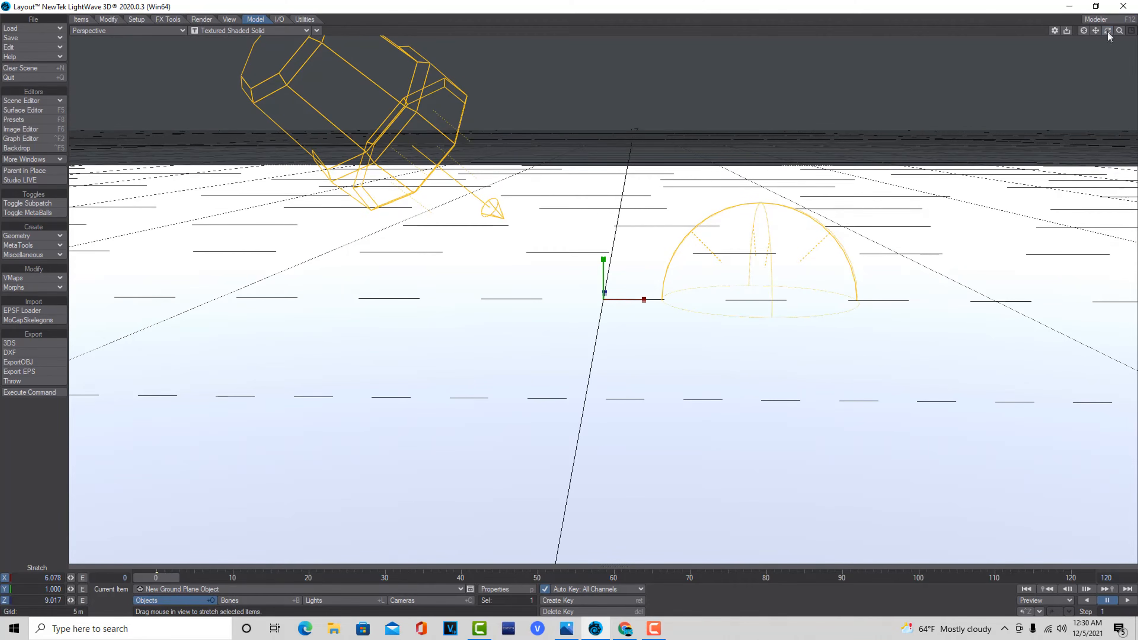
Match the selected camera to the stretched ground plane's viewport perspective
{"action": "left_click", "coordinate": [317, 29]}
{"action": "mouse_move", "coordinate": [354, 188]}
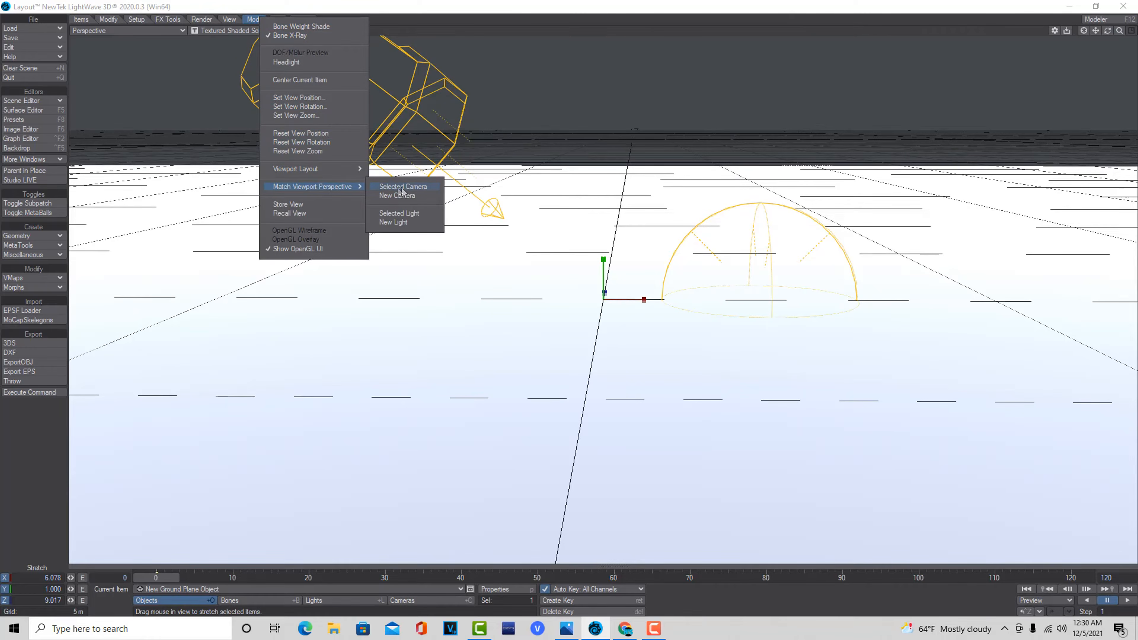
{"action": "left_click", "coordinate": [401, 187]}
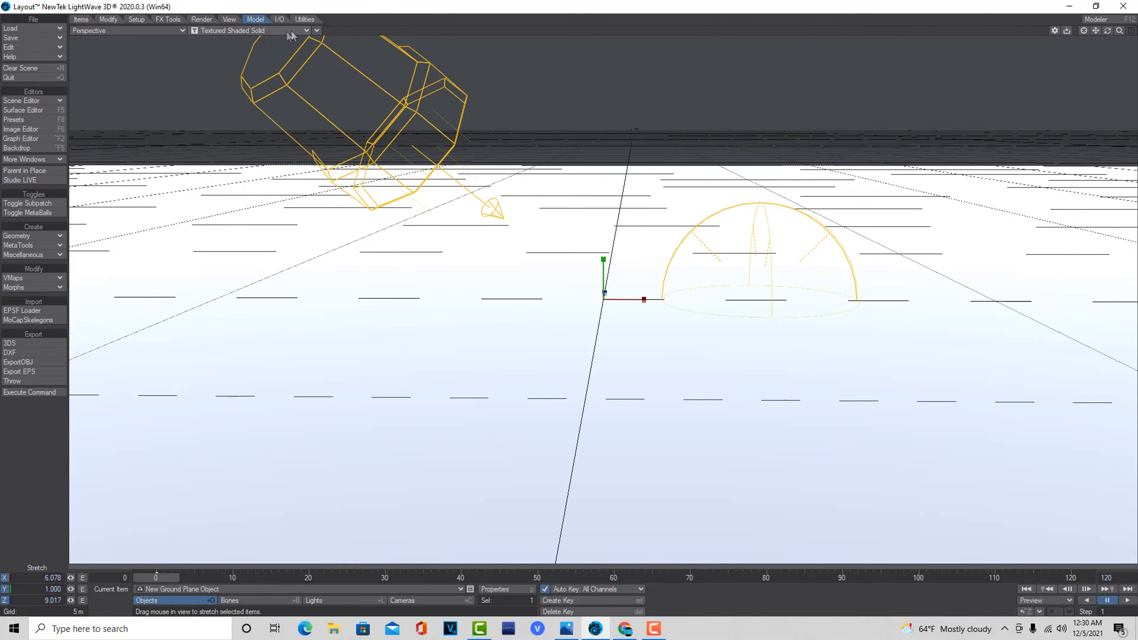
Switch the perspective viewport's display mode to VPR and frame the horizon near mid-height
{"action": "left_click", "coordinate": [304, 30]}
{"action": "left_click", "coordinate": [260, 83]}
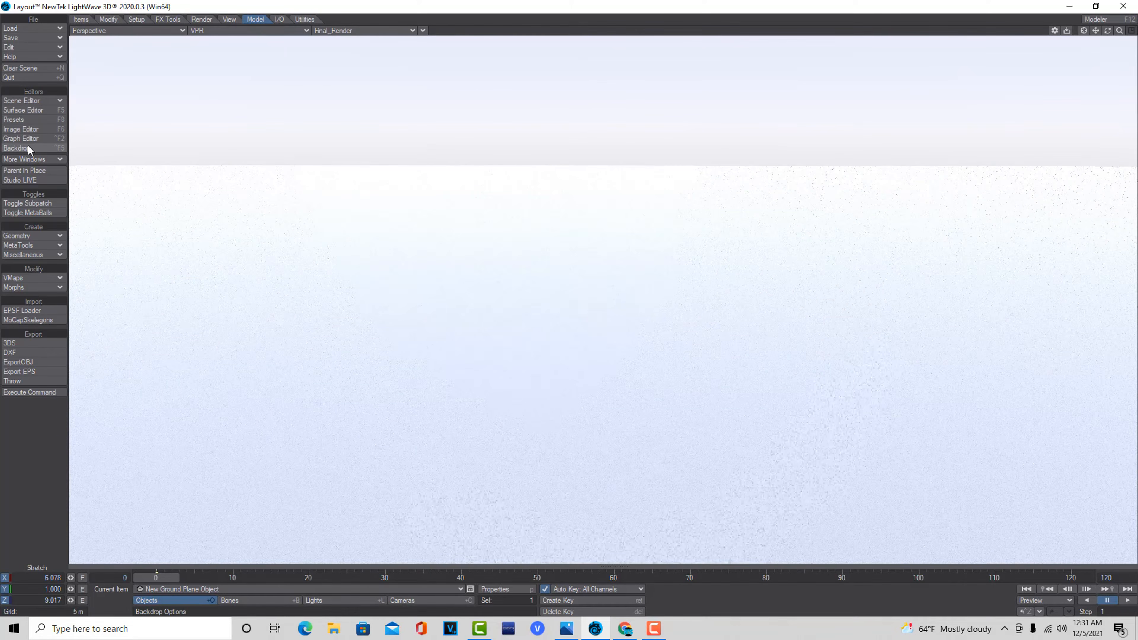
{"action": "left_click_drag", "start_coordinate": [1108, 30], "coordinate": [1108, 60]}
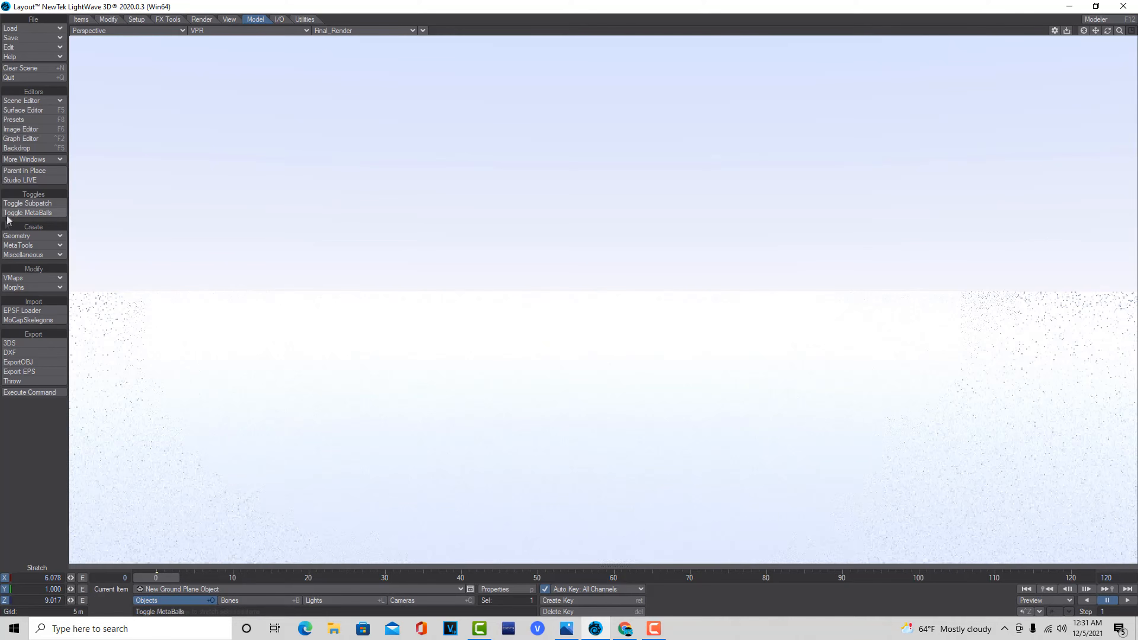
Set the Sky Squeeze of the gradient backdrop to 81.8
{"action": "left_click", "coordinate": [23, 148]}
{"action": "left_click", "coordinate": [256, 260]}
{"action": "left_click_drag", "start_coordinate": [320, 413], "coordinate": [363, 412]}
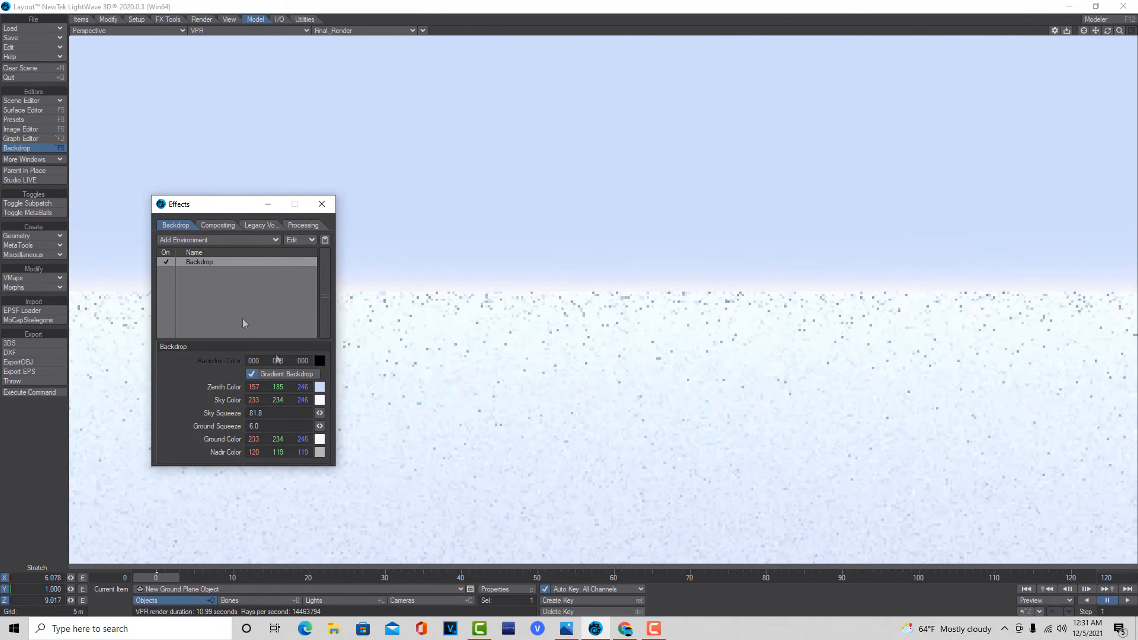
{"action": "left_click", "coordinate": [321, 204]}
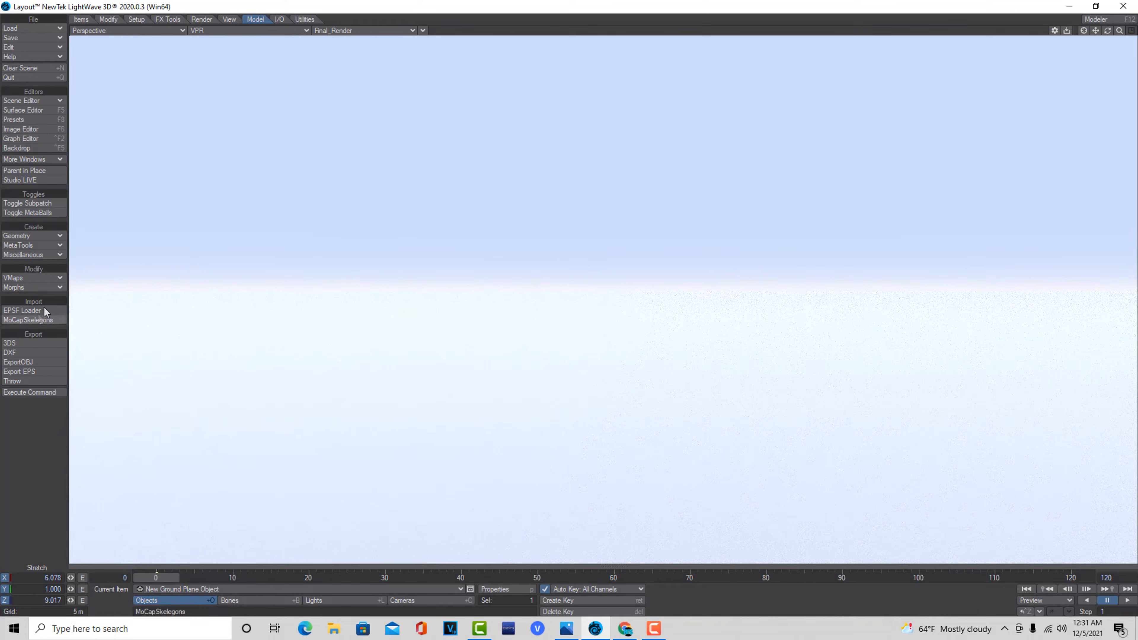
Match the selected camera to the reframed viewport perspective
{"action": "left_click", "coordinate": [423, 31]}
{"action": "mouse_move", "coordinate": [437, 191]}
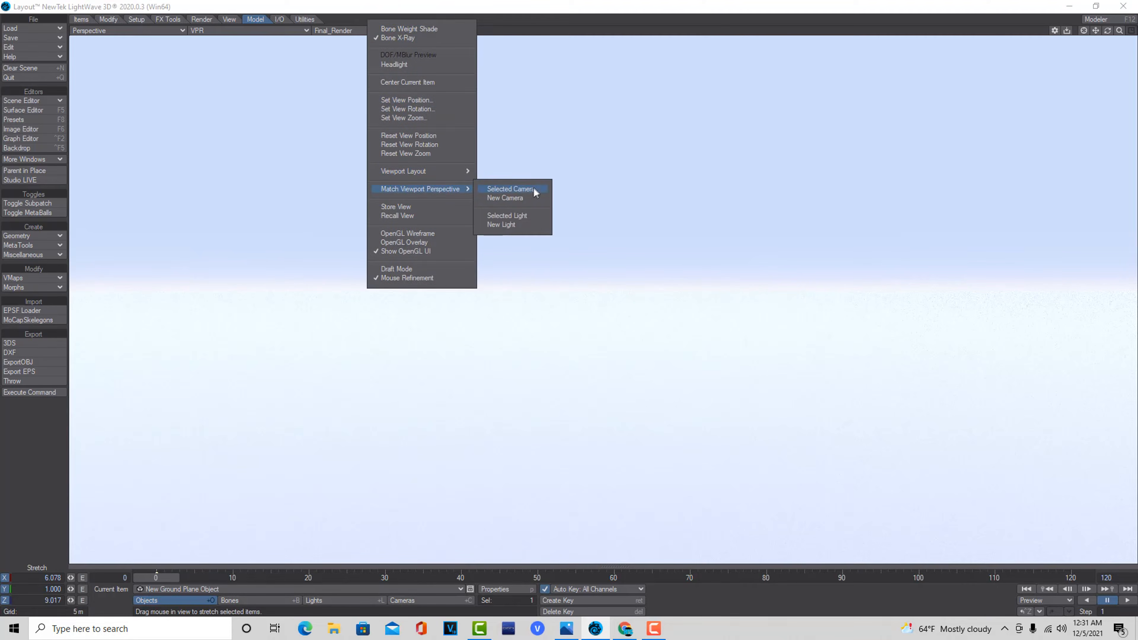
{"action": "left_click", "coordinate": [536, 191]}
Set the ground plane surface's Specular to 0.01%
{"action": "left_click", "coordinate": [31, 110]}
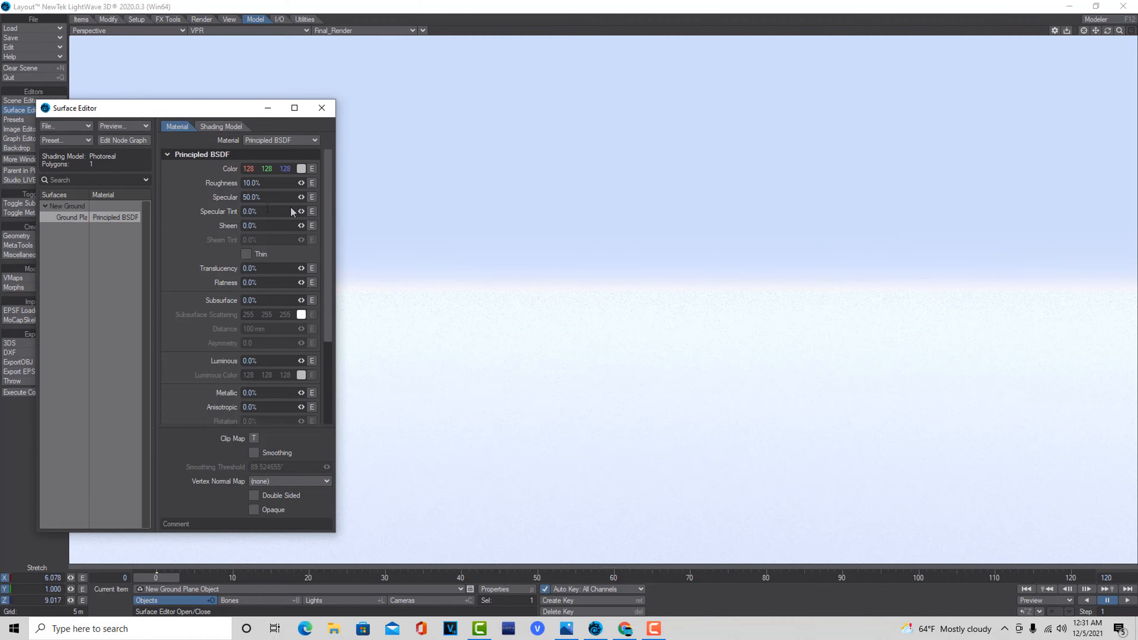
{"action": "double_click", "coordinate": [273, 197]}
{"action": "type", "text": ".01"}
{"action": "key", "text": "Tab"}
Add a Grass node from the Rman Collect 2D textures to the ground plane's node graph, beside the Principled BSDF node
{"action": "left_click", "coordinate": [113, 140]}
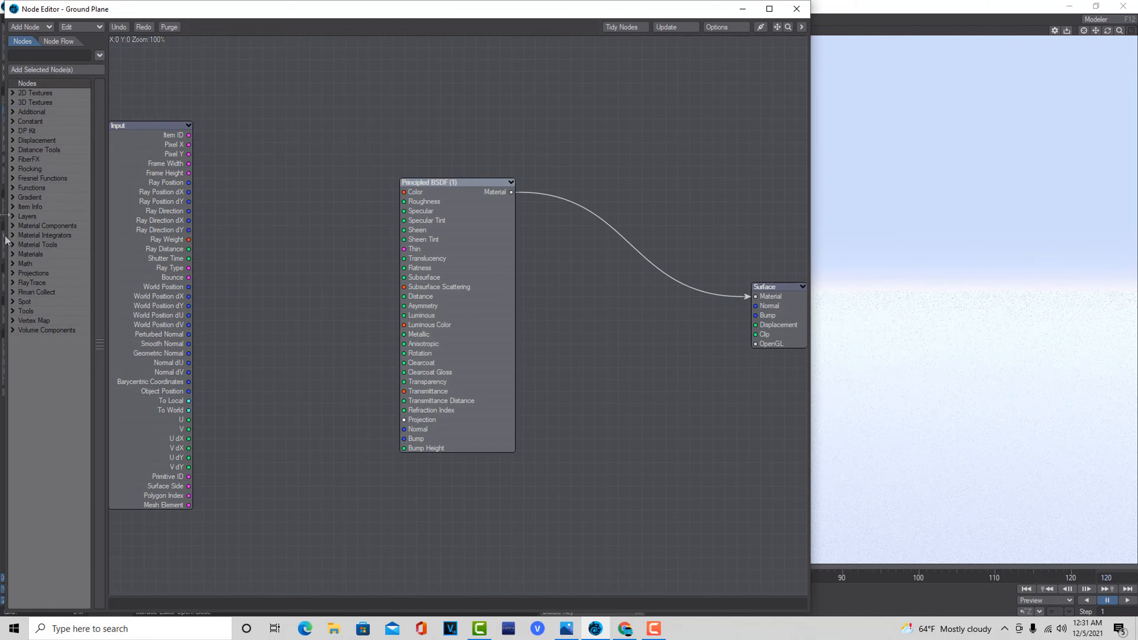
{"action": "left_click", "coordinate": [12, 293]}
{"action": "left_click", "coordinate": [22, 302]}
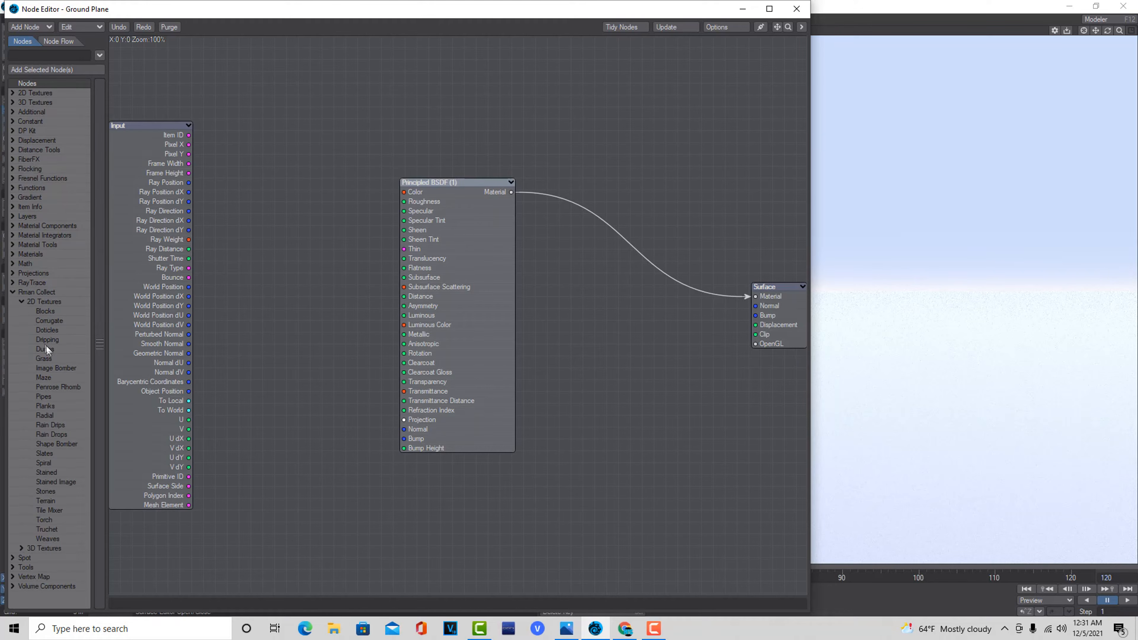
{"action": "double_click", "coordinate": [51, 360]}
{"action": "left_click_drag", "start_coordinate": [465, 270], "coordinate": [294, 272]}
{"action": "left_click_drag", "start_coordinate": [556, 14], "coordinate": [362, 66]}
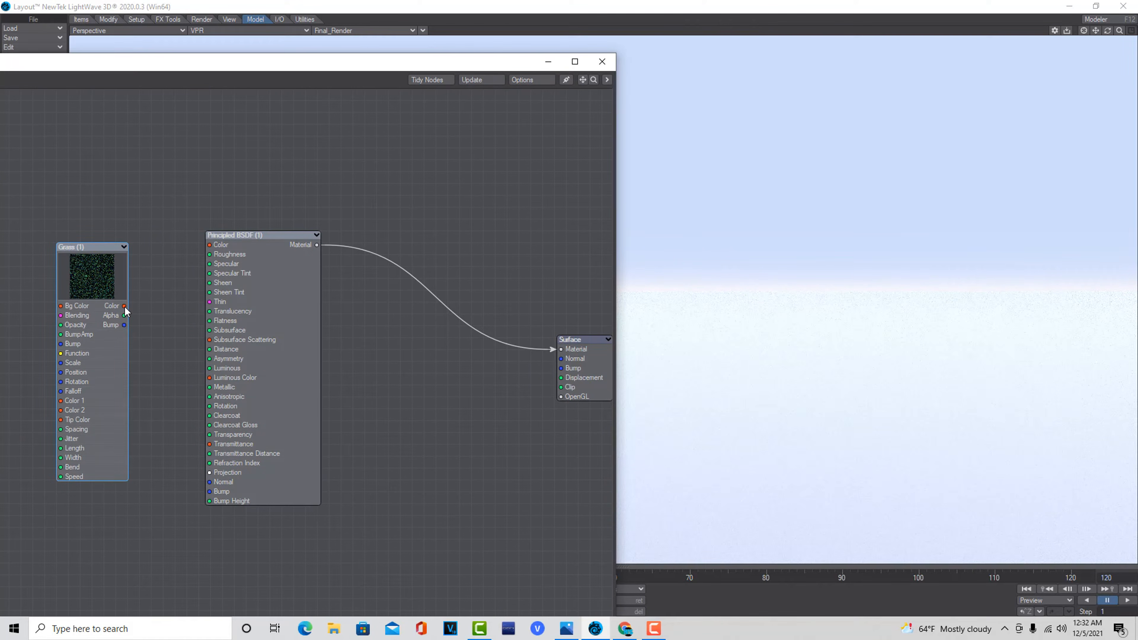
Connect the Grass node's Color and Bump outputs to the matching inputs of the Principled BSDF node
{"action": "left_click_drag", "start_coordinate": [158, 268], "coordinate": [210, 245]}
{"action": "left_click_drag", "start_coordinate": [124, 325], "coordinate": [210, 491]}
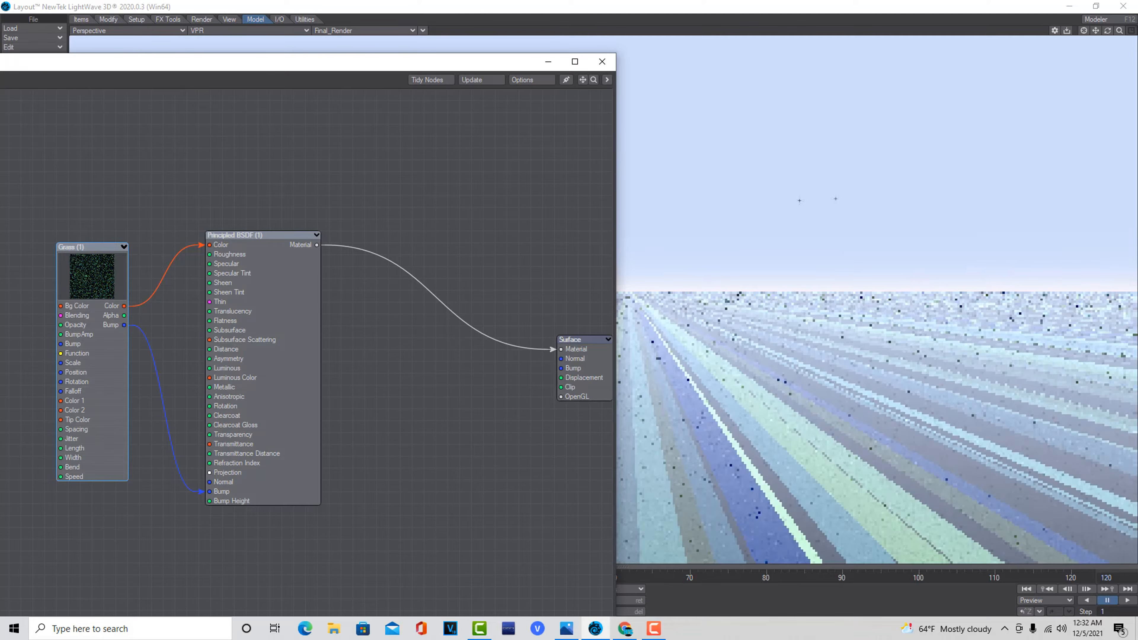
{"action": "left_click_drag", "start_coordinate": [437, 69], "coordinate": [587, 95]}
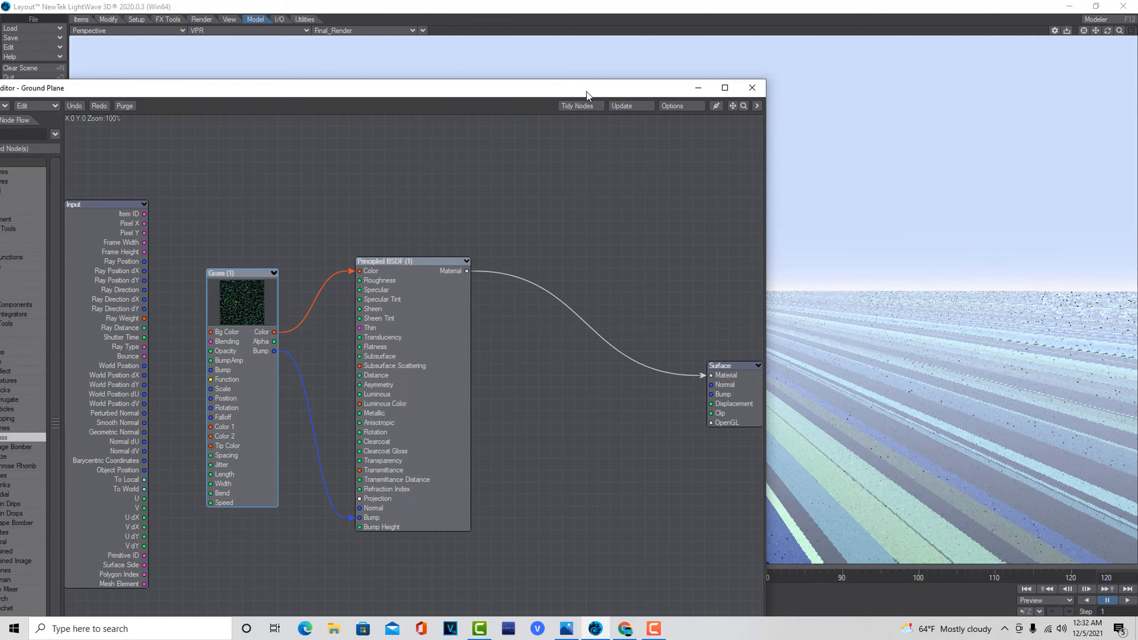
Set the Grass node's planar mapping to texture axis Y, keeping its properties and the rendered ground in view
{"action": "double_click", "coordinate": [259, 303]}
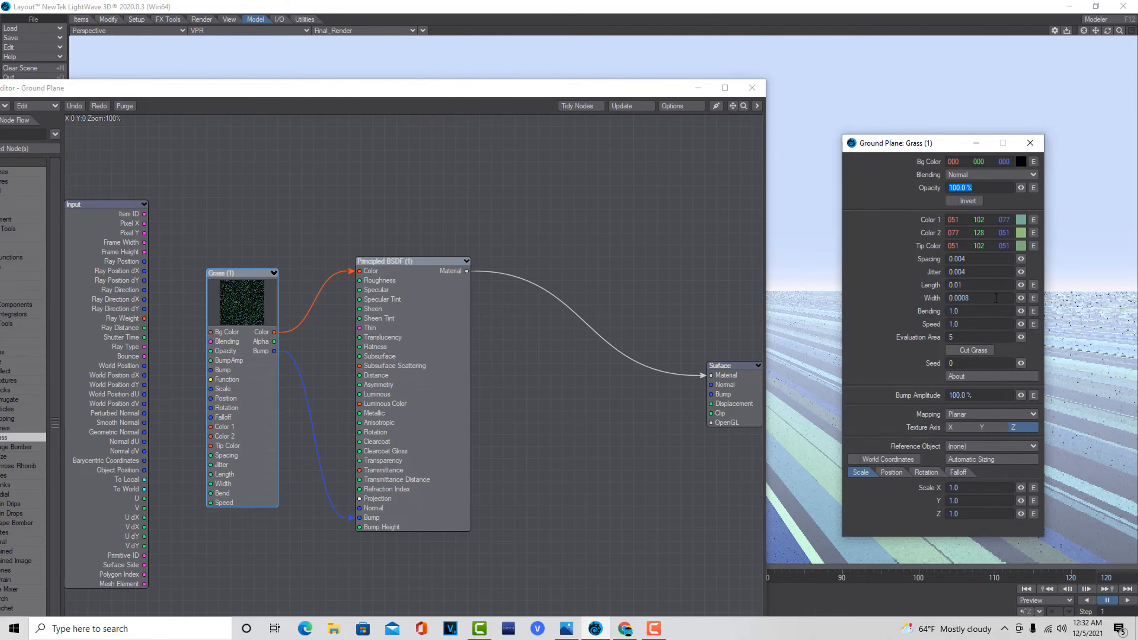
{"action": "left_click", "coordinate": [984, 427]}
{"action": "left_click_drag", "start_coordinate": [497, 86], "coordinate": [312, 66]}
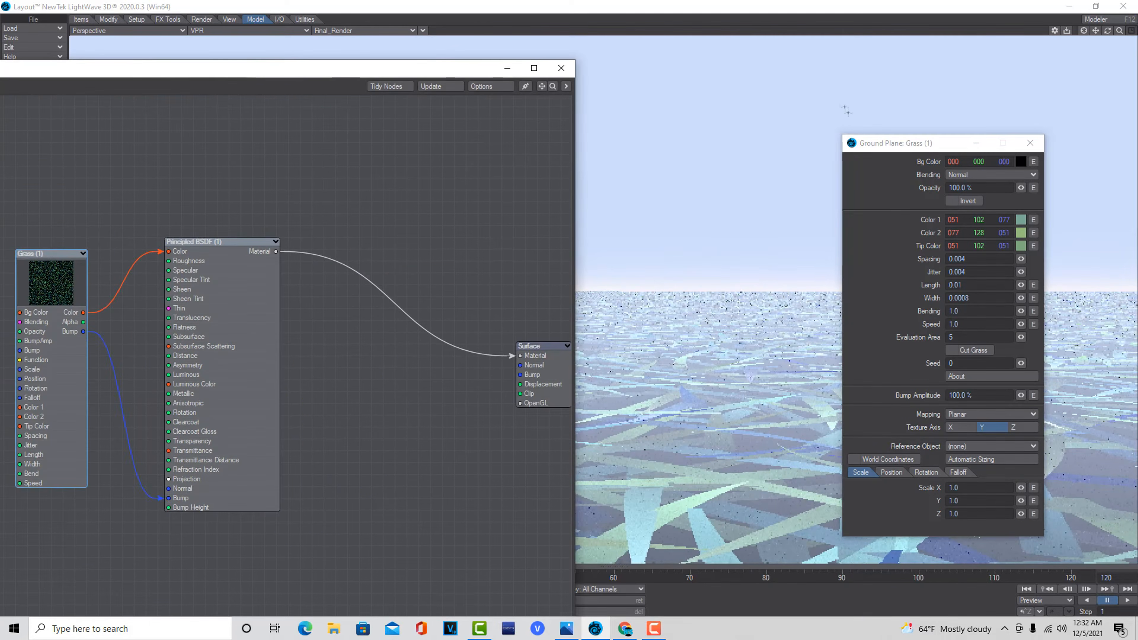
{"action": "left_click_drag", "start_coordinate": [919, 142], "coordinate": [1046, 188]}
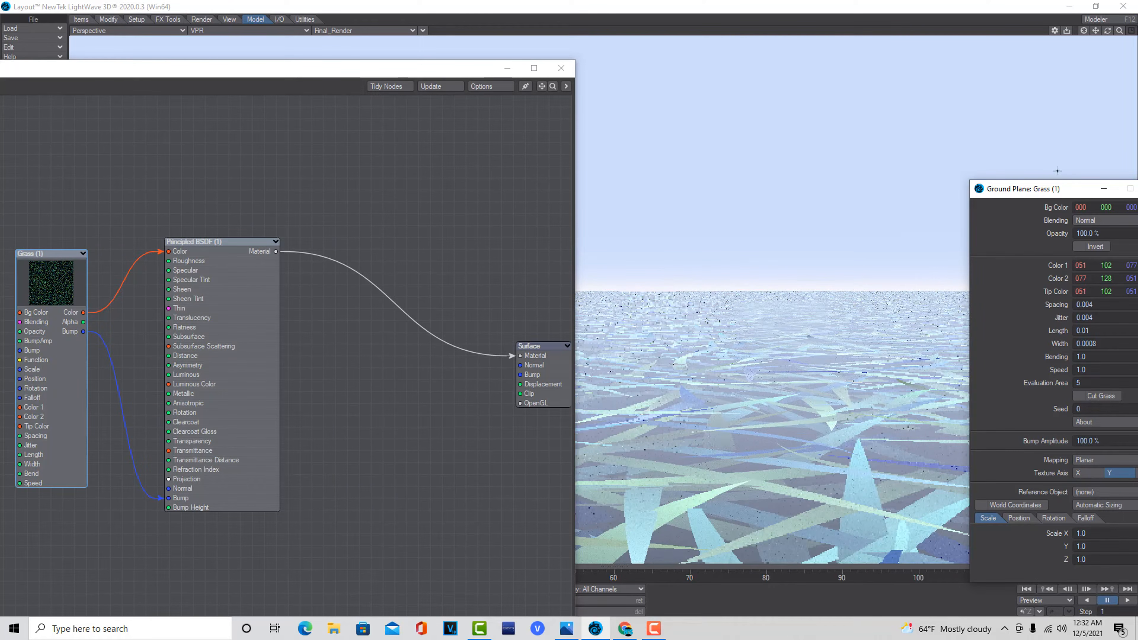
{"action": "right_click", "coordinate": [1027, 188]}
{"action": "left_click", "coordinate": [993, 186]}
{"action": "left_click_drag", "start_coordinate": [993, 186], "coordinate": [850, 138]}
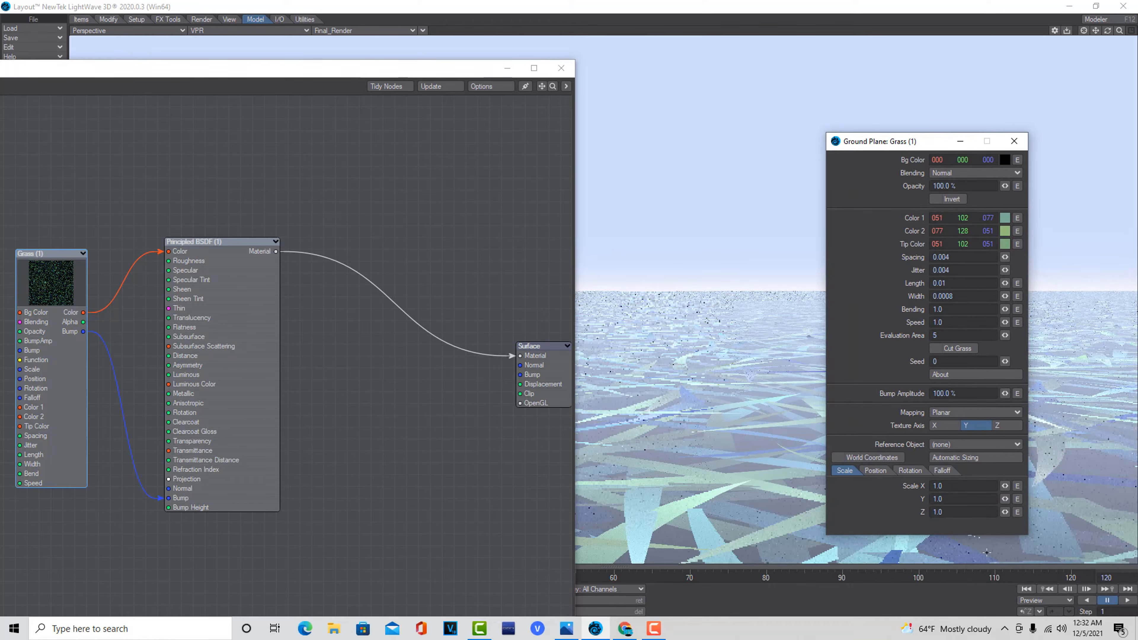
Set the Grass texture's scale to 0.2 on X, Y and Z
{"action": "type", "text": ".2"}
{"action": "key", "text": "Tab"}
{"action": "type", "text": ".2"}
{"action": "key", "text": "Tab"}
{"action": "type", "text": ".2"}
{"action": "key", "text": "Return"}
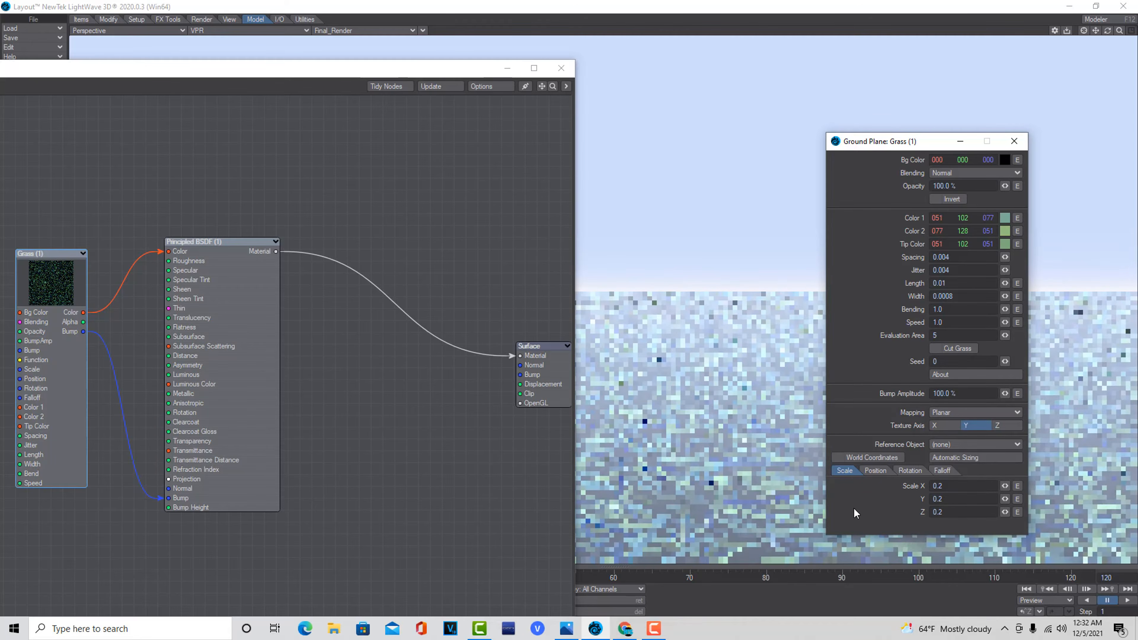
Set the Grass texture's scale to 0.1 on X, Y and Z
{"action": "left_click_drag", "start_coordinate": [952, 486], "coordinate": [932, 486]}
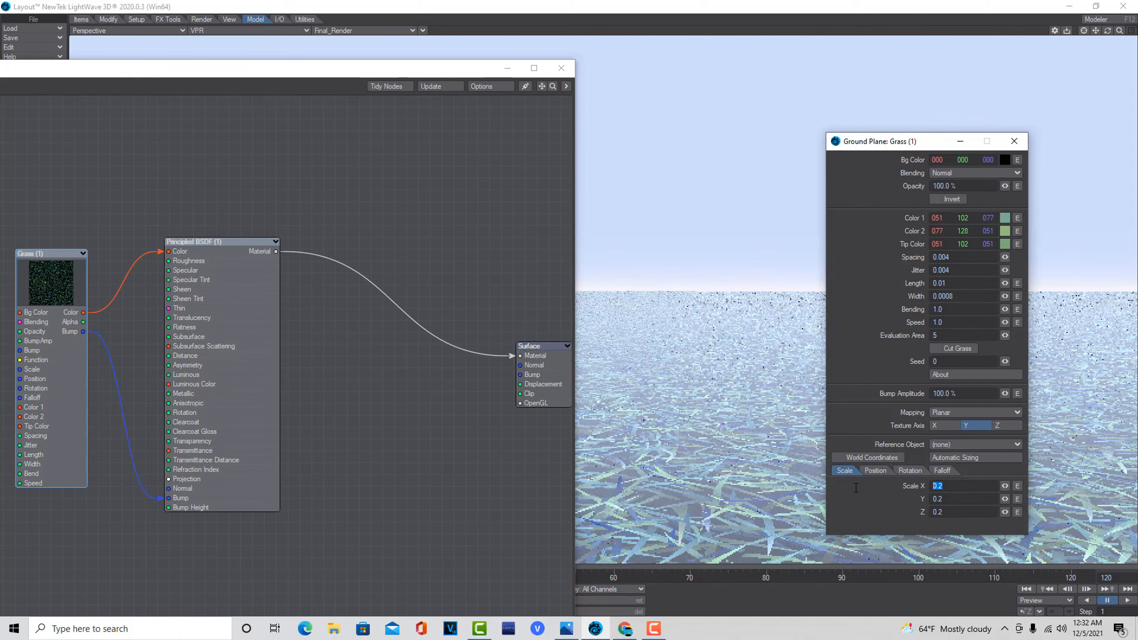
{"action": "type", "text": ".1"}
{"action": "key", "text": "Tab"}
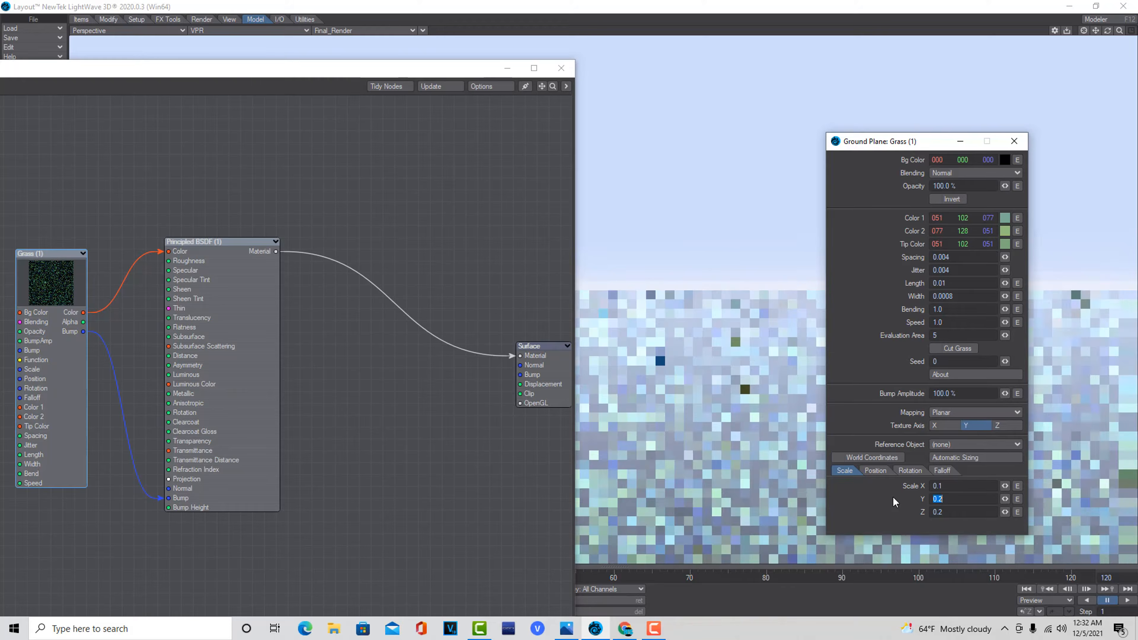
{"action": "type", "text": ".1"}
{"action": "key", "text": "Tab"}
{"action": "key", "text": "BackSpace"}
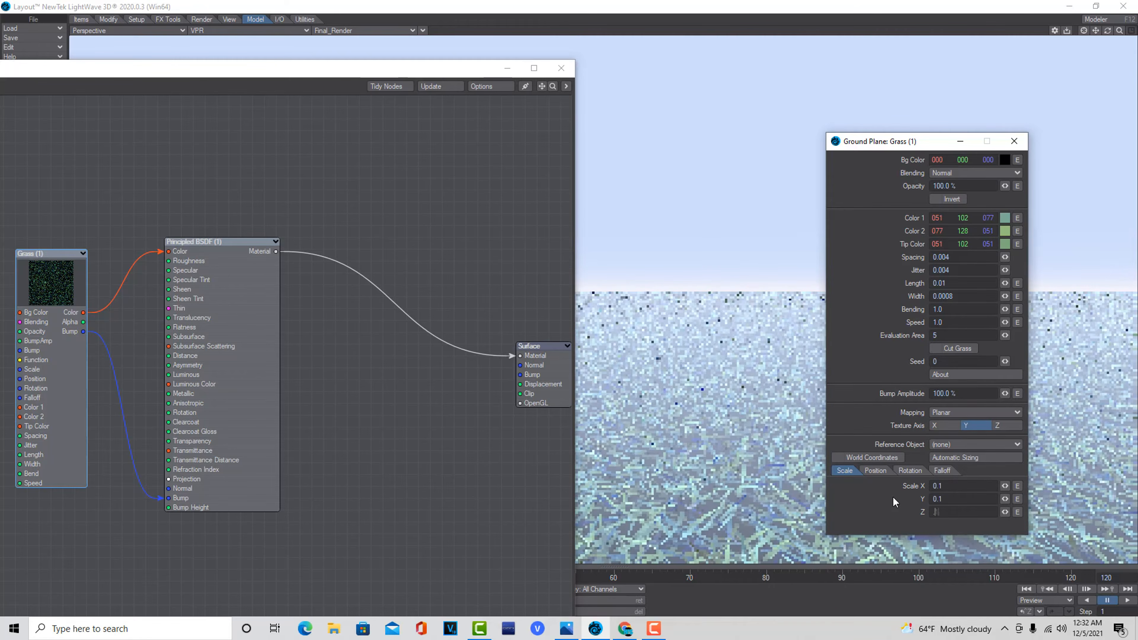
{"action": "type", "text": ".1"}
{"action": "key", "text": "Return"}
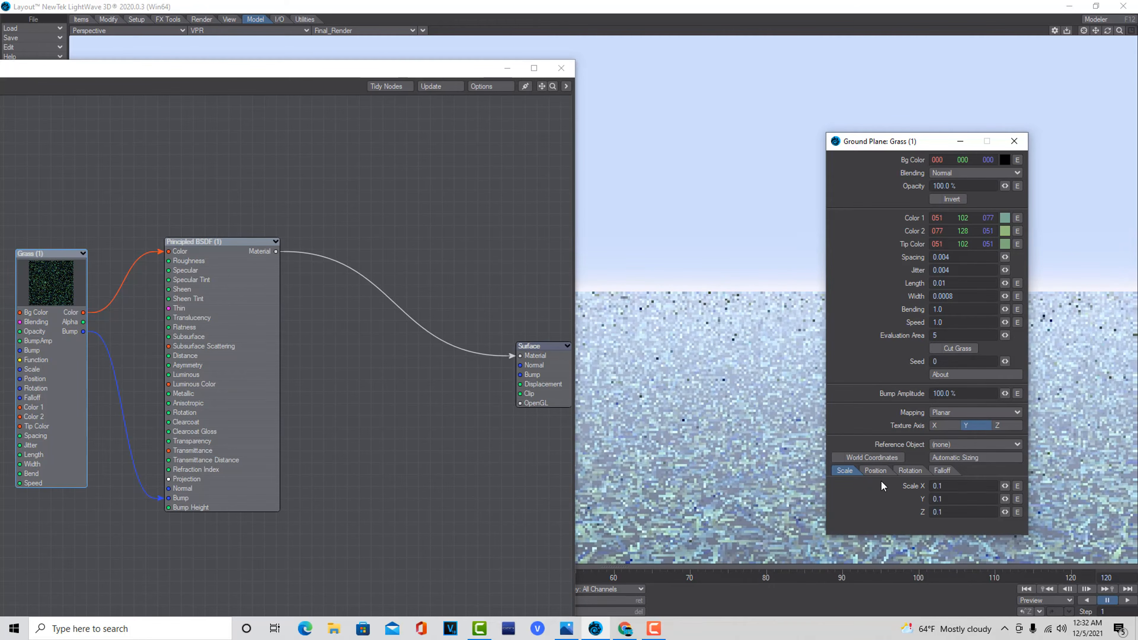
Set the Grass texture's X and Z scale to 0.01
{"action": "left_click_drag", "start_coordinate": [460, 69], "coordinate": [335, 69]}
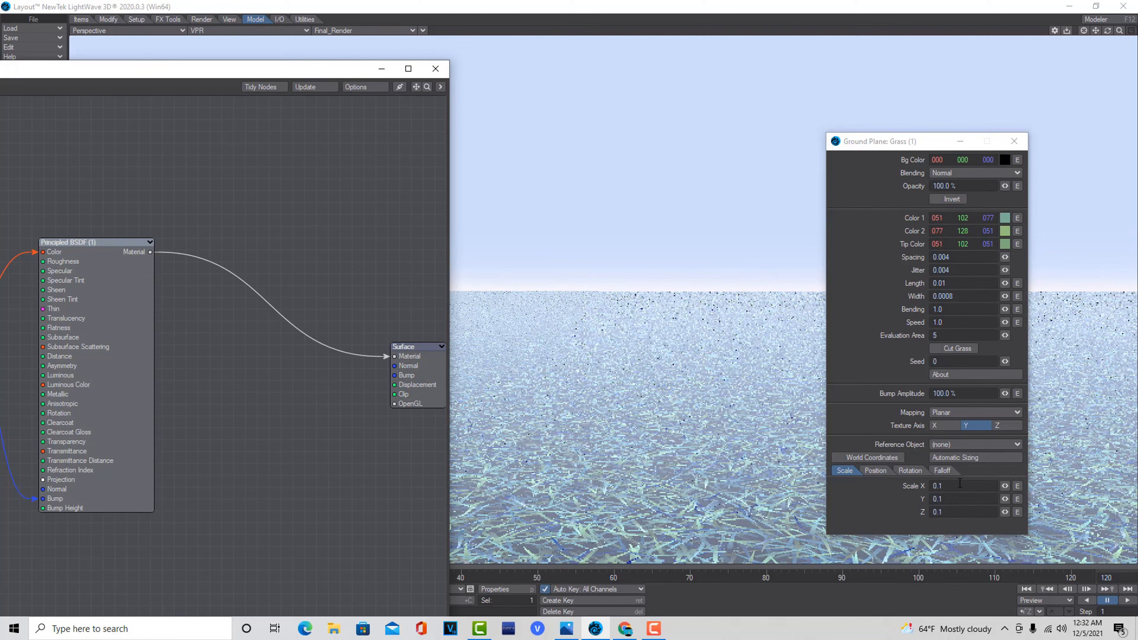
{"action": "left_click_drag", "start_coordinate": [960, 485], "coordinate": [862, 472]}
{"action": "type", "text": ".01"}
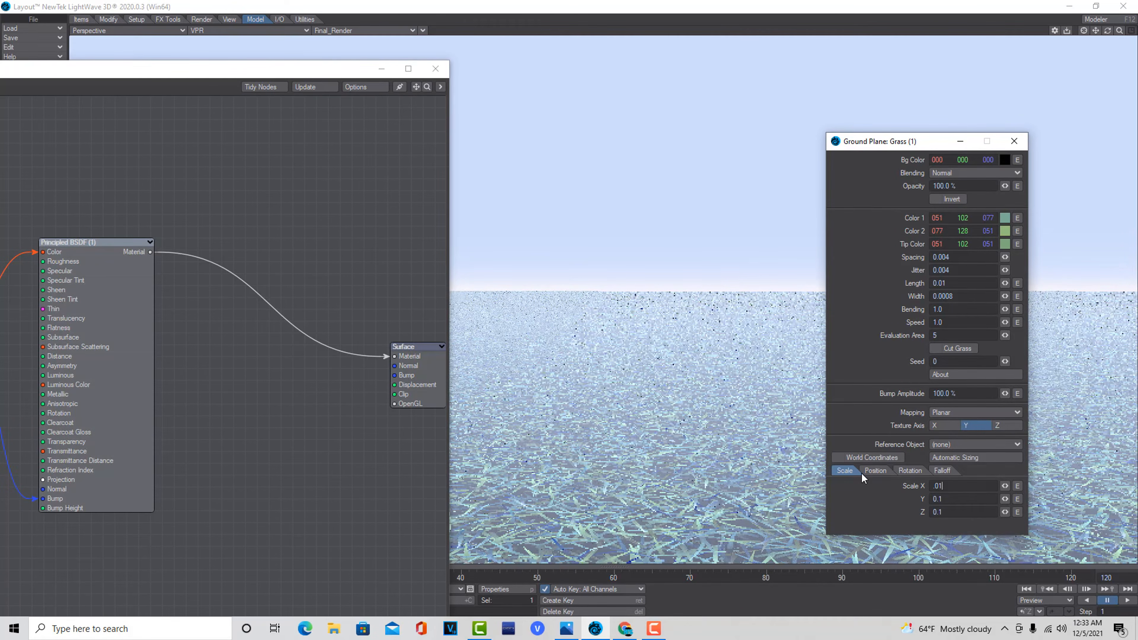
{"action": "key", "text": "Tab"}
{"action": "key", "text": "Tab"}
{"action": "type", "text": ".1"}
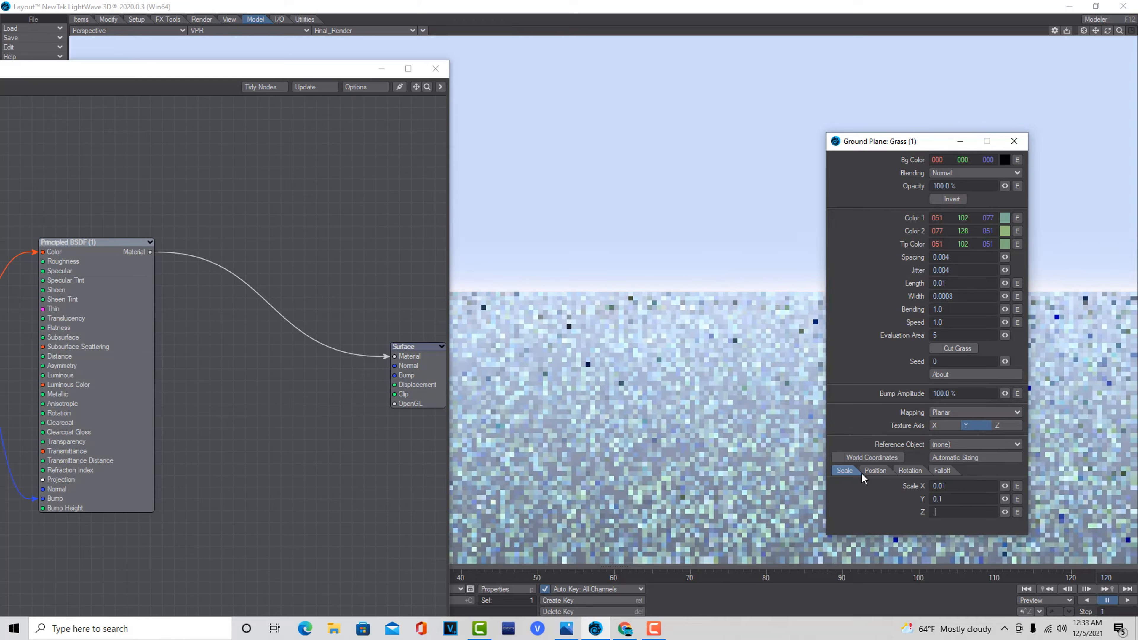
{"action": "key", "text": "BackSpace"}
{"action": "type", "text": "01"}
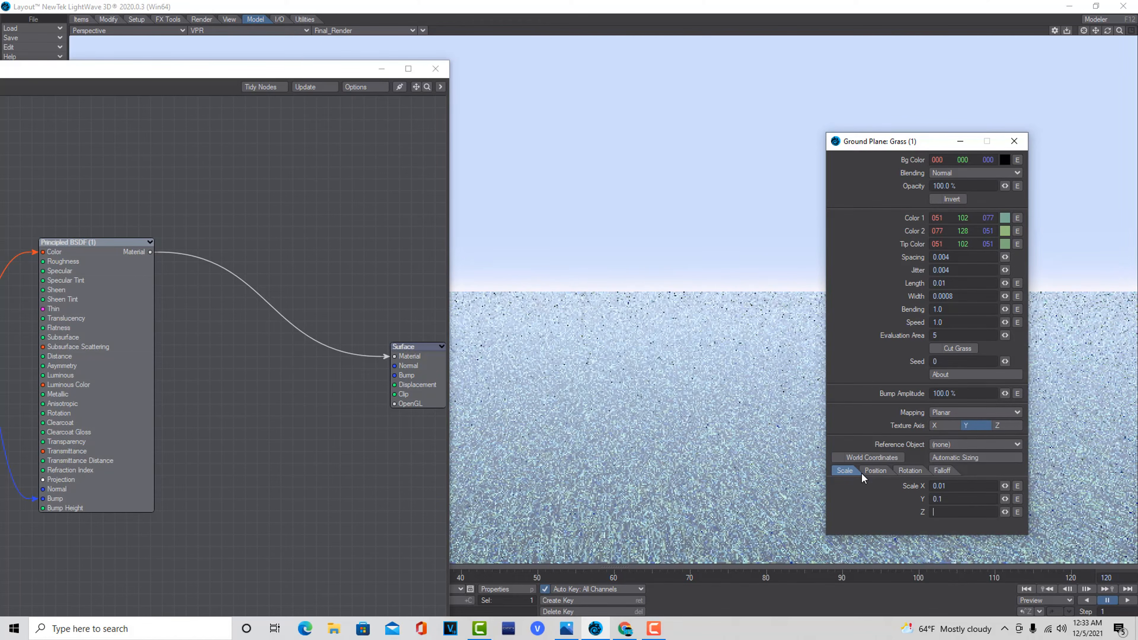
{"action": "key", "text": "Return"}
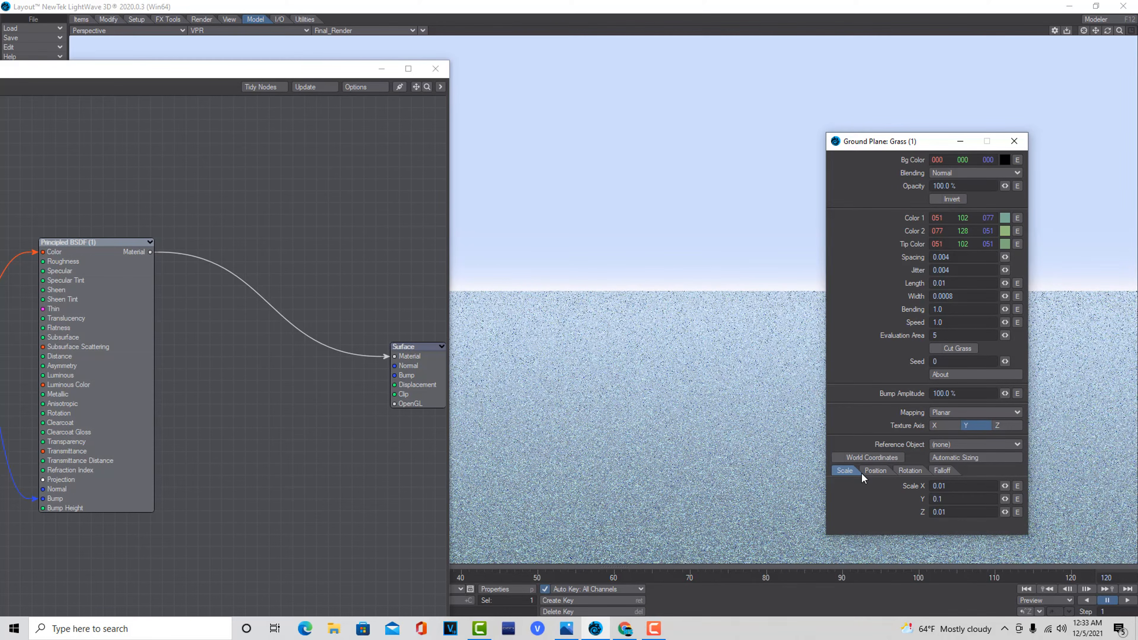
Reposition the Surface Editor, reopen the ground surface's node graph with the viewport still in view, and open the Grass node's properties
{"action": "left_click", "coordinate": [436, 68]}
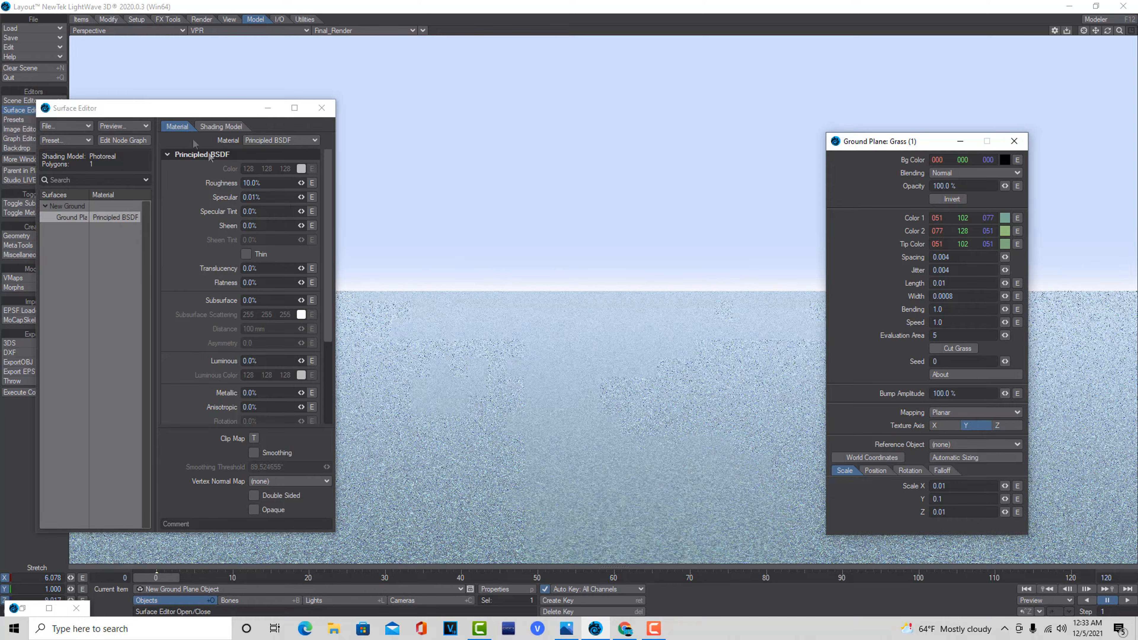
{"action": "left_click_drag", "start_coordinate": [202, 111], "coordinate": [356, 122]}
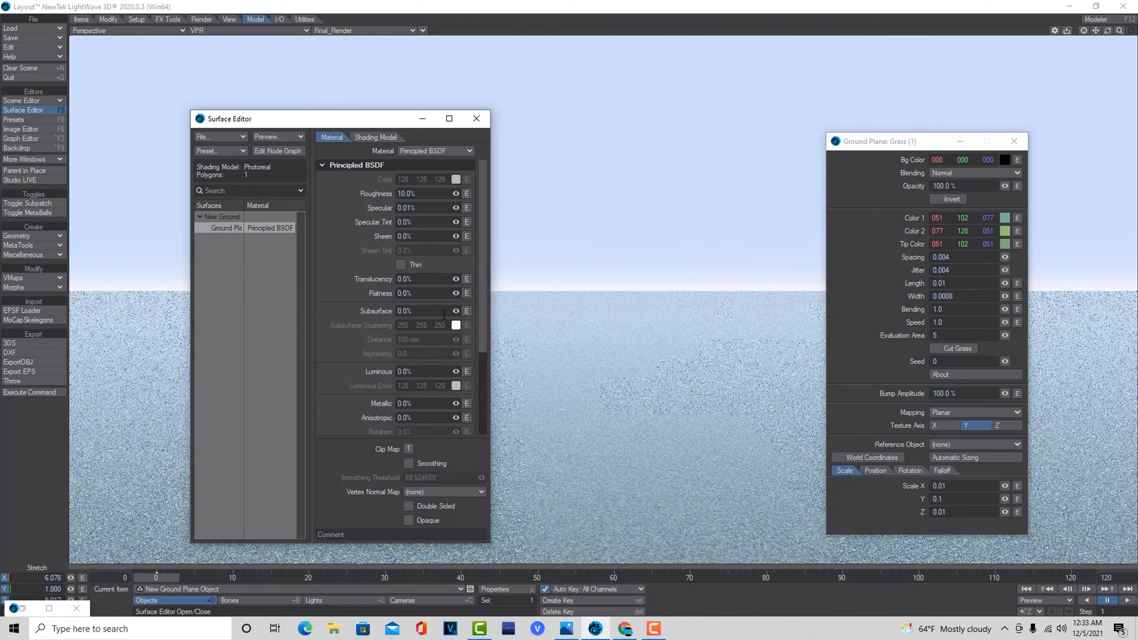
{"action": "left_click", "coordinate": [278, 150]}
{"action": "left_click_drag", "start_coordinate": [265, 73], "coordinate": [422, 87]}
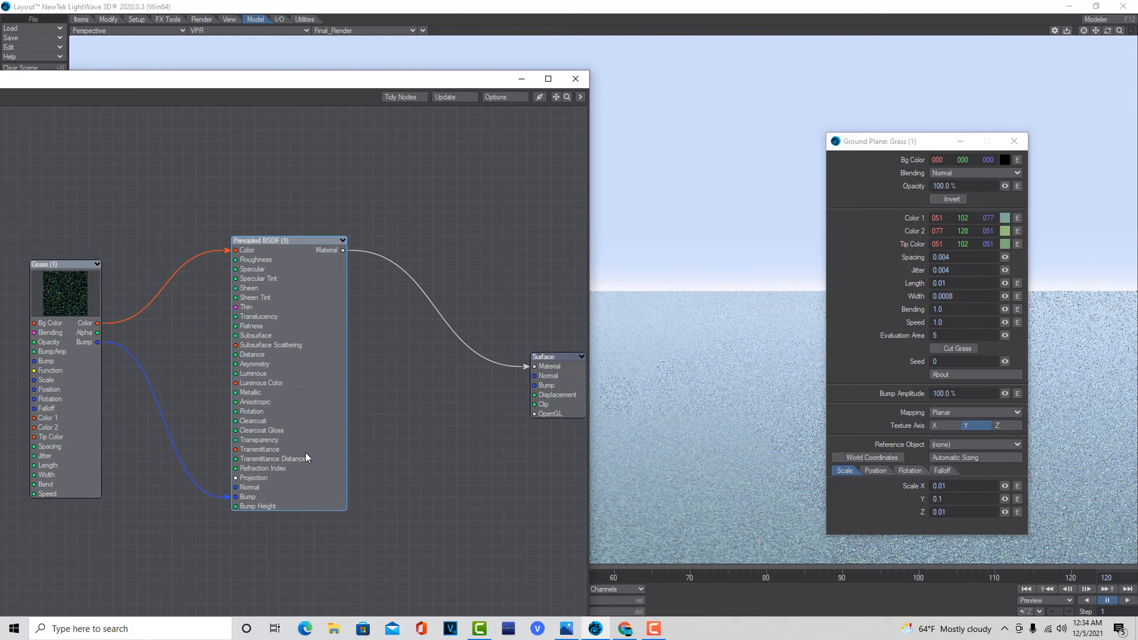
{"action": "double_click", "coordinate": [82, 292]}
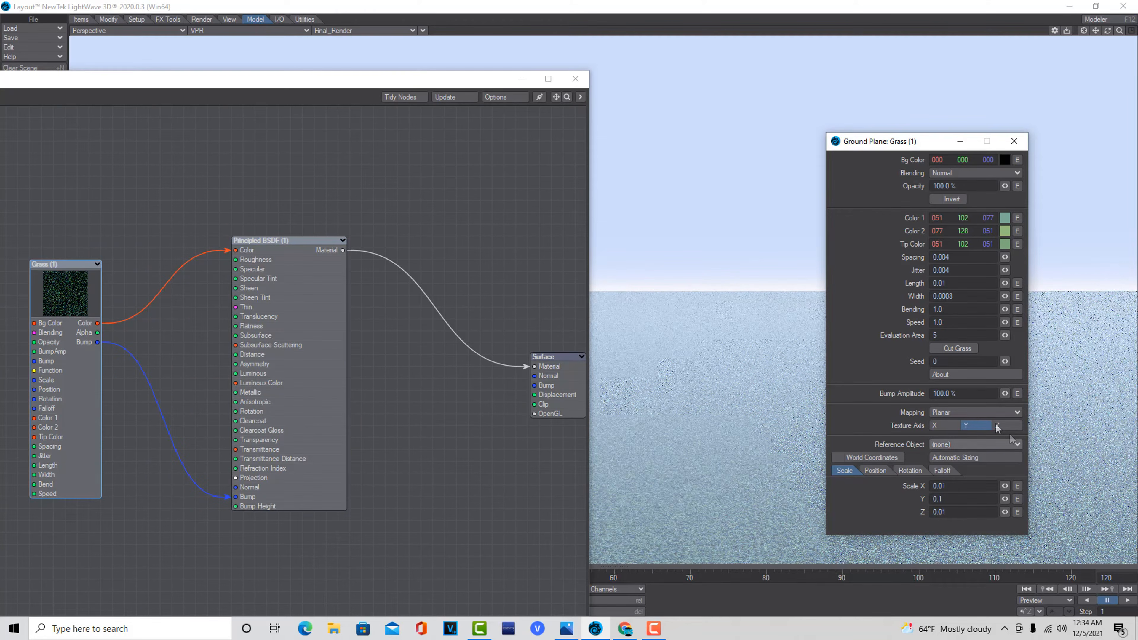
Add an envelope to the Grass node's Bump Amplitude and set its frame 0 key to 600%
{"action": "left_click", "coordinate": [1005, 394]}
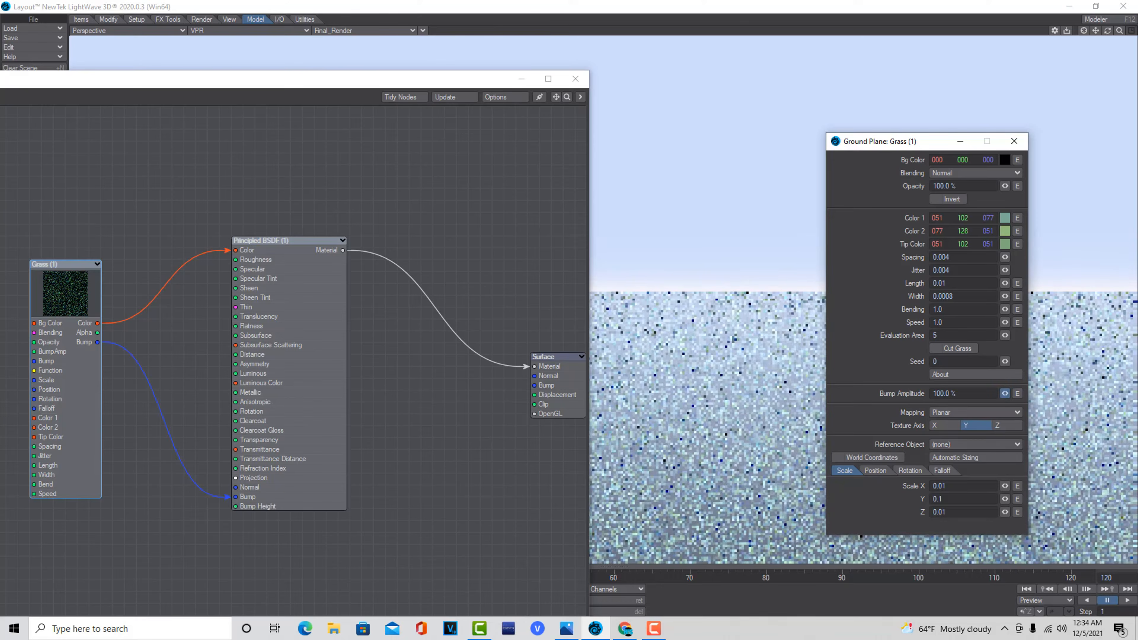
{"action": "left_click", "coordinate": [521, 79]}
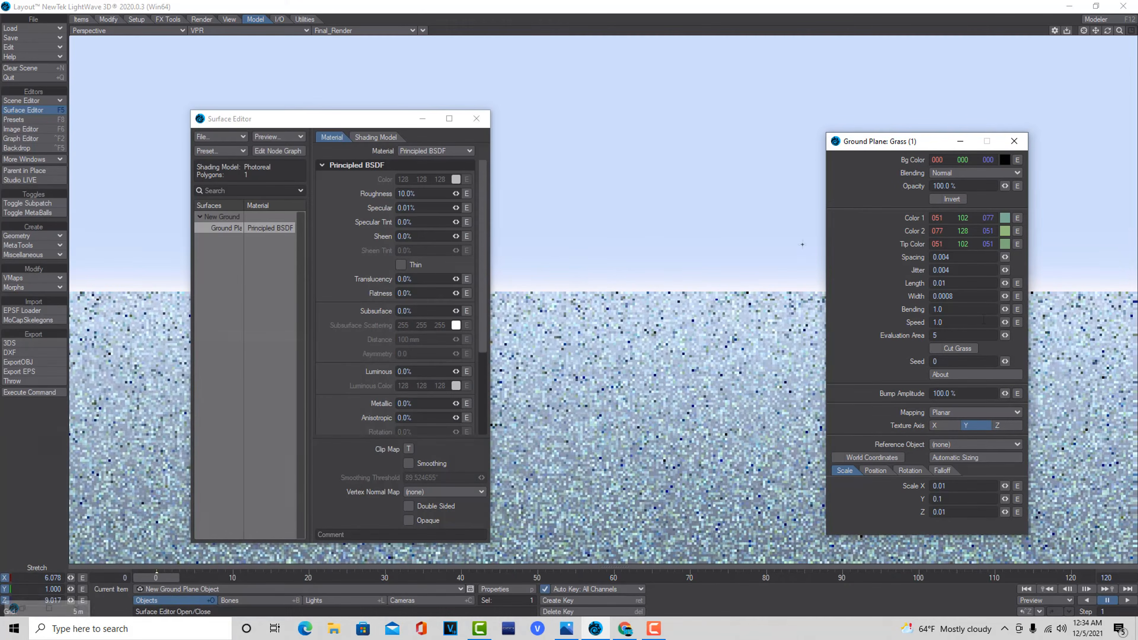
{"action": "left_click", "coordinate": [1018, 394]}
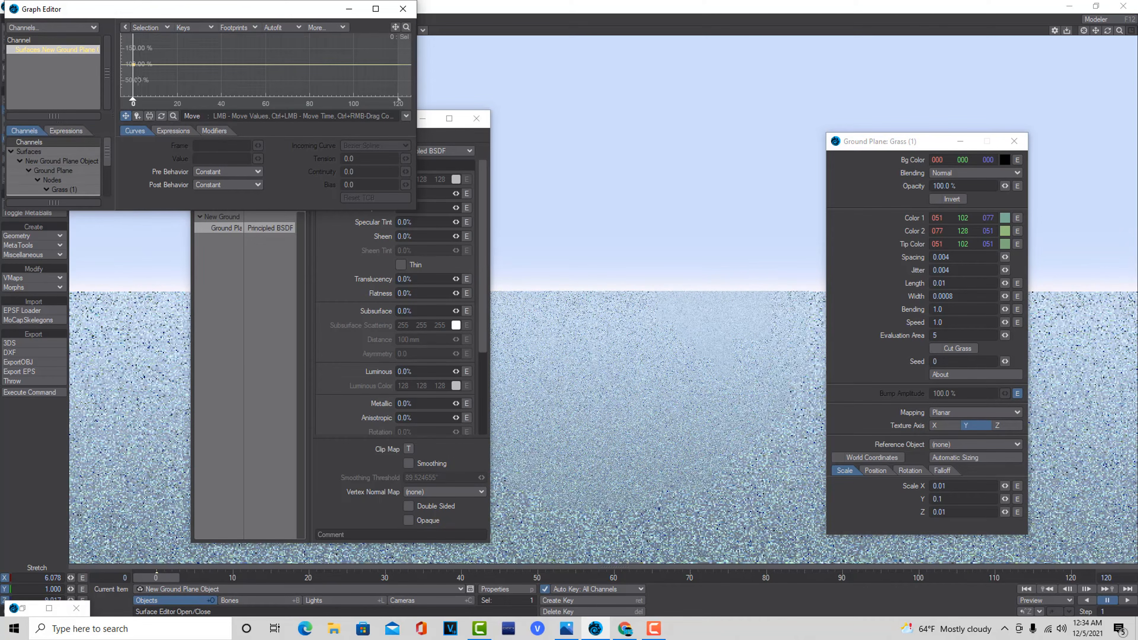
{"action": "left_click", "coordinate": [133, 65]}
{"action": "left_click", "coordinate": [218, 159]}
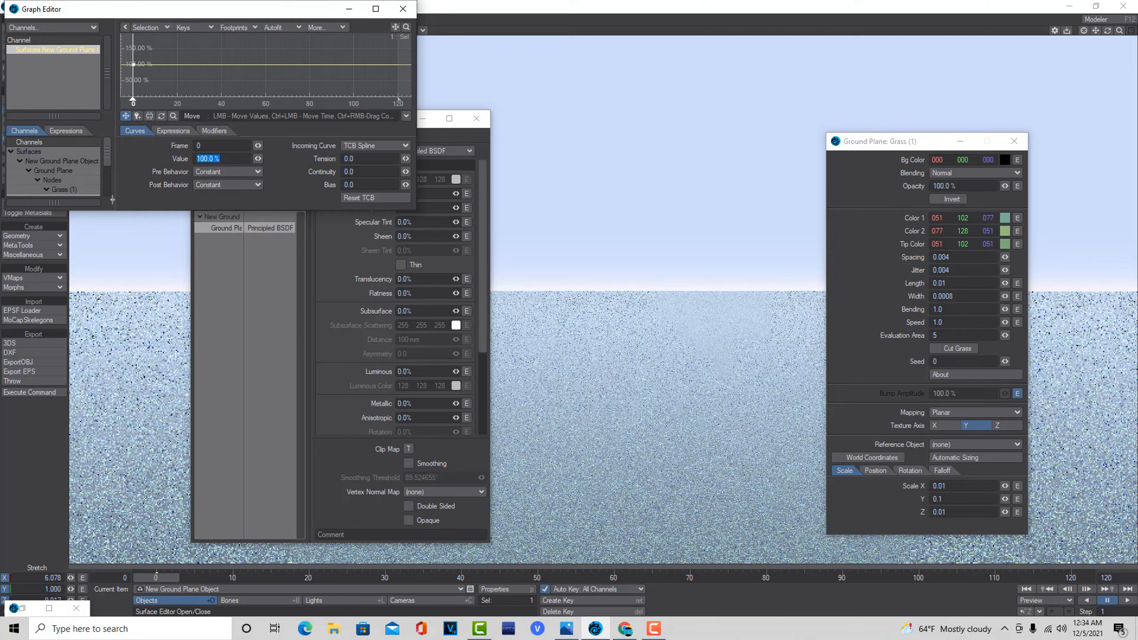
{"action": "type", "text": "600"}
{"action": "key", "text": "Return"}
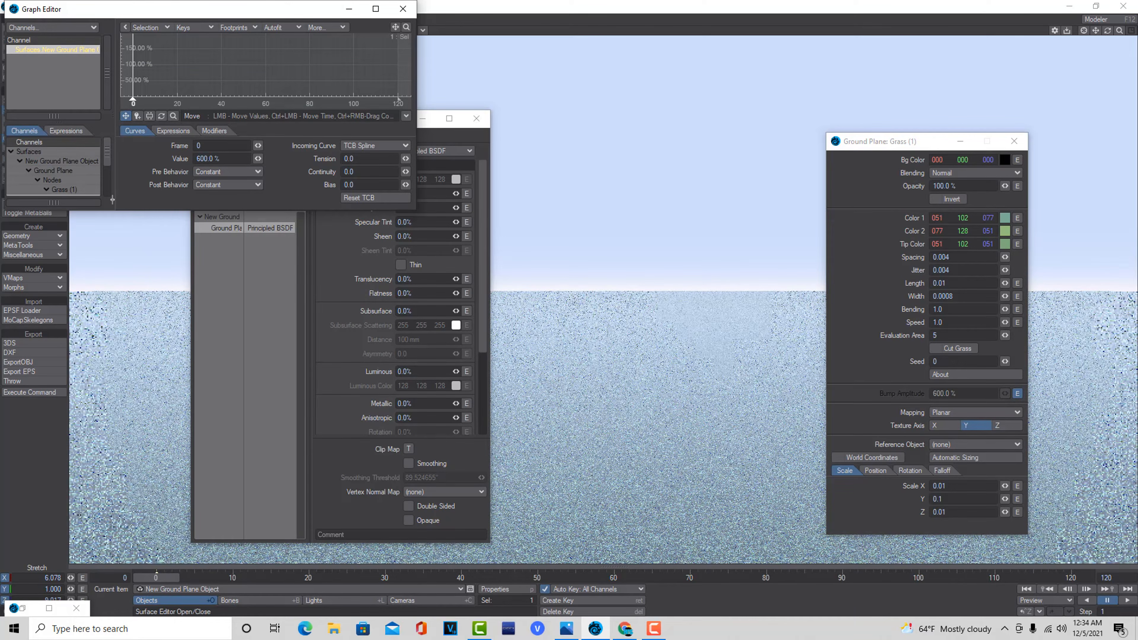
{"action": "left_click", "coordinate": [349, 9]}
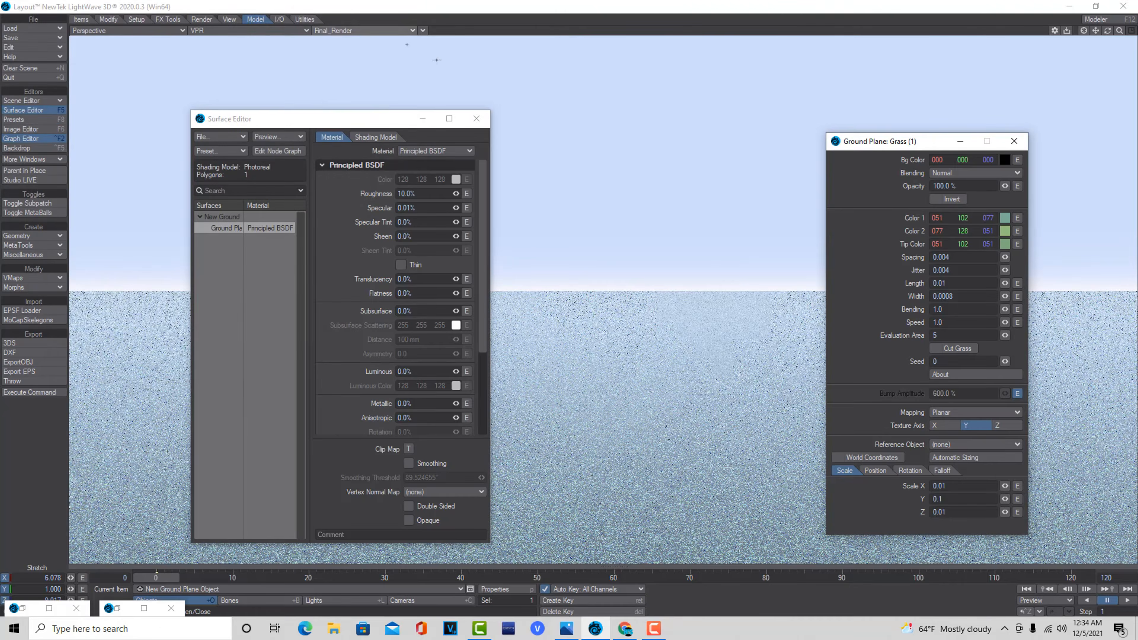
Set the ground material's Specular to 0.001% and close the Grass properties and Surface Editor
{"action": "left_click", "coordinate": [248, 216]}
{"action": "type", "text": ".001"}
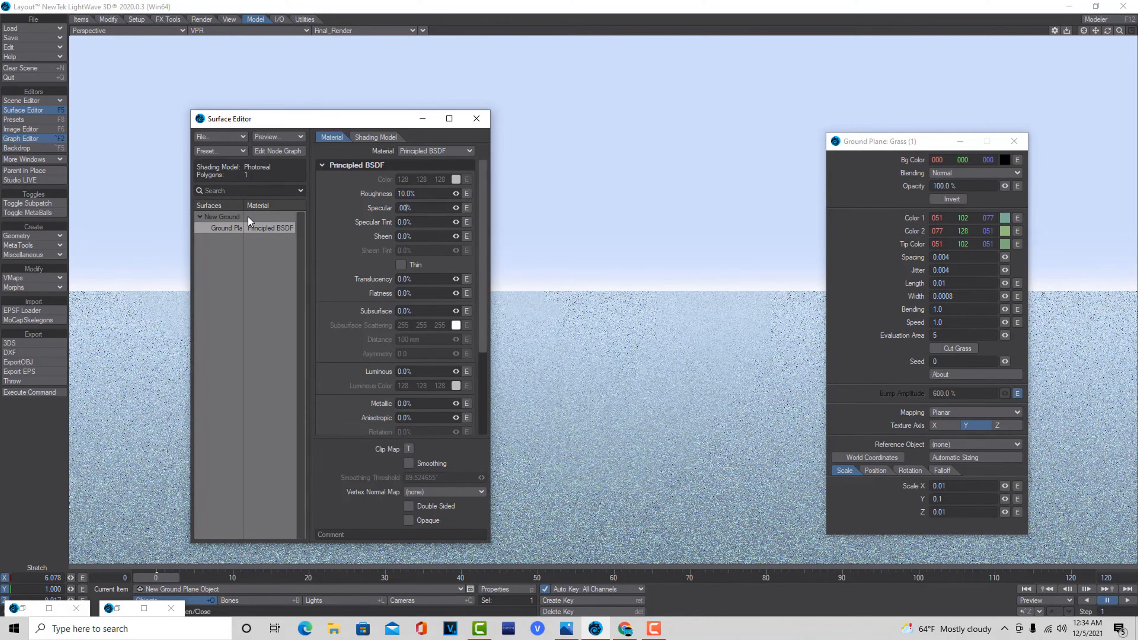
{"action": "key", "text": "Tab"}
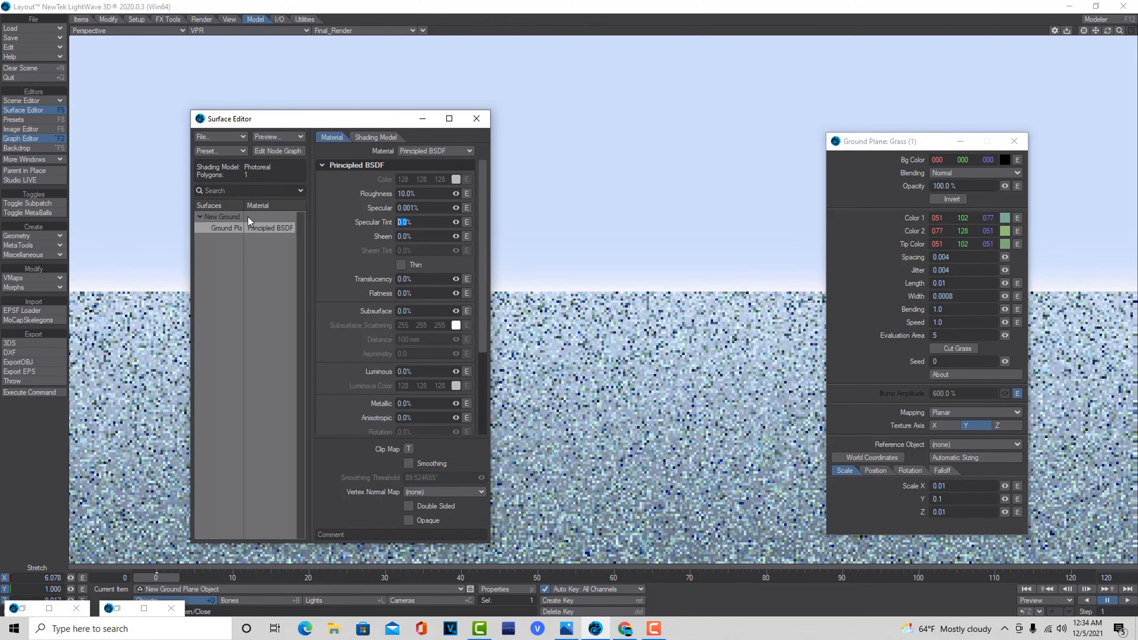
{"action": "left_click", "coordinate": [1014, 141]}
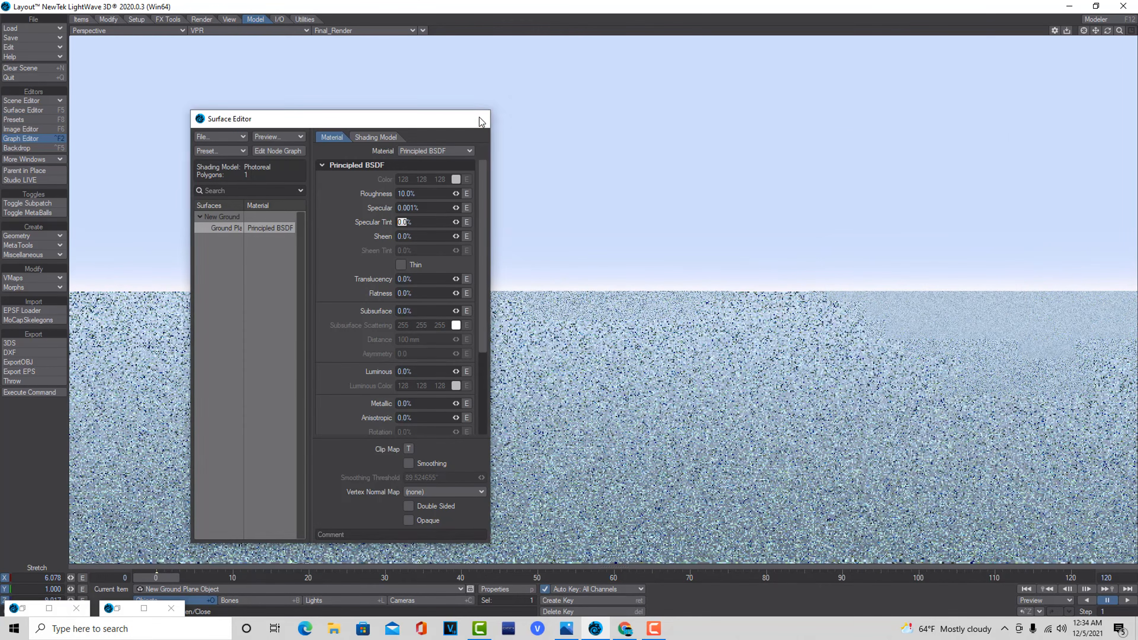
{"action": "left_click", "coordinate": [477, 118]}
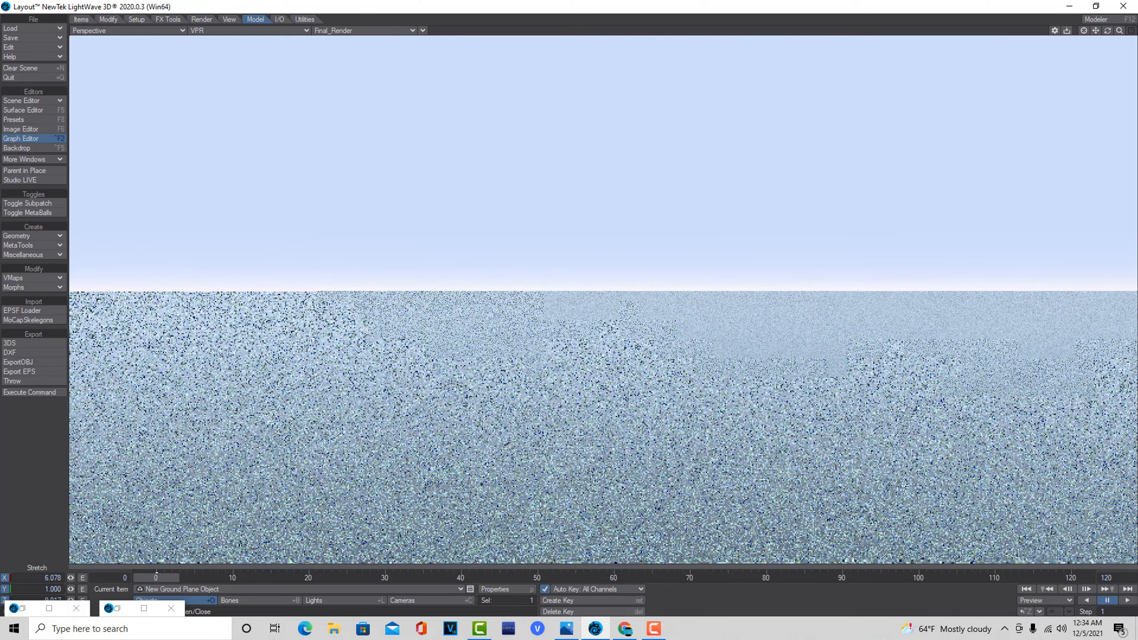
Reopen the ground surface's Grass node and set its Y scale to 0.01, then minimize its windows
{"action": "left_click", "coordinate": [27, 110]}
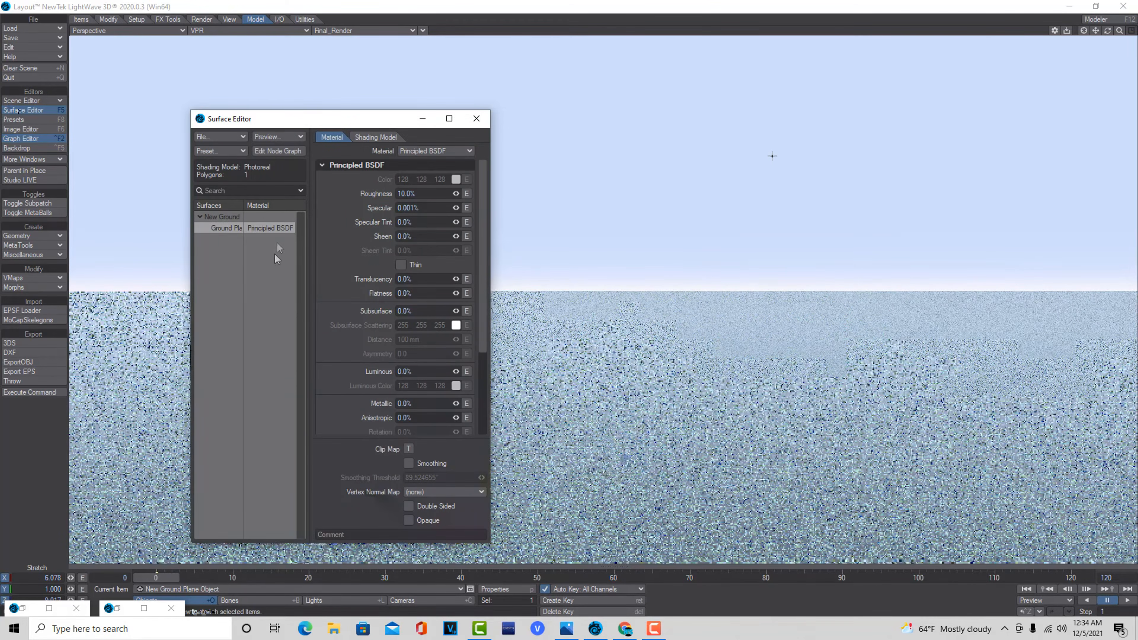
{"action": "left_click", "coordinate": [263, 150]}
{"action": "double_click", "coordinate": [66, 290]}
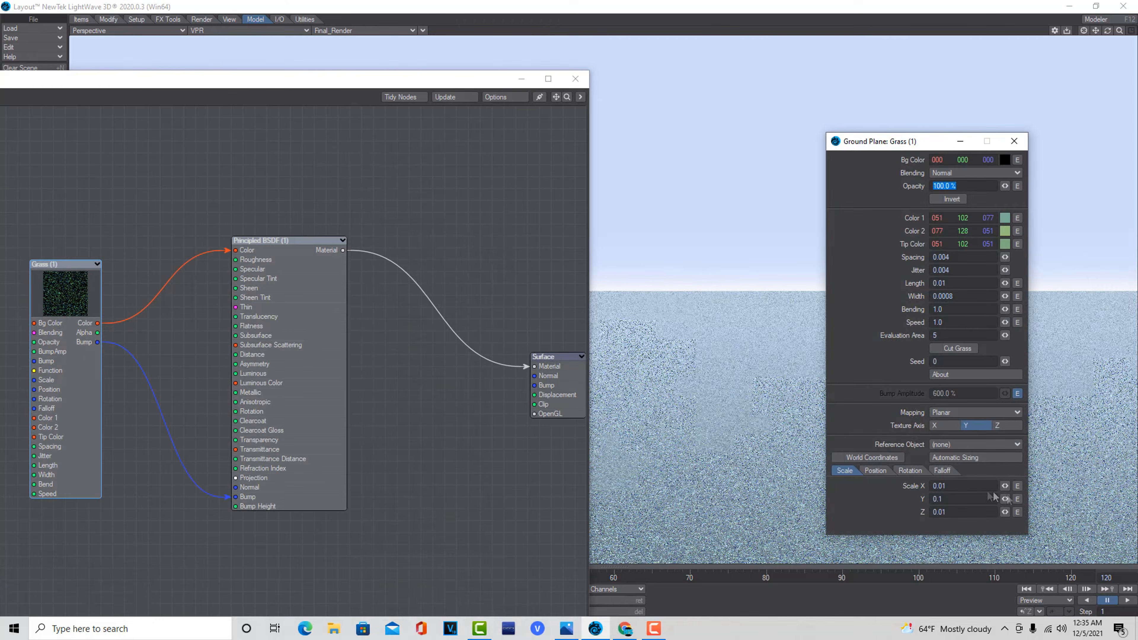
{"action": "left_click", "coordinate": [945, 499]}
{"action": "type", "text": "0.01"}
{"action": "key", "text": "Tab"}
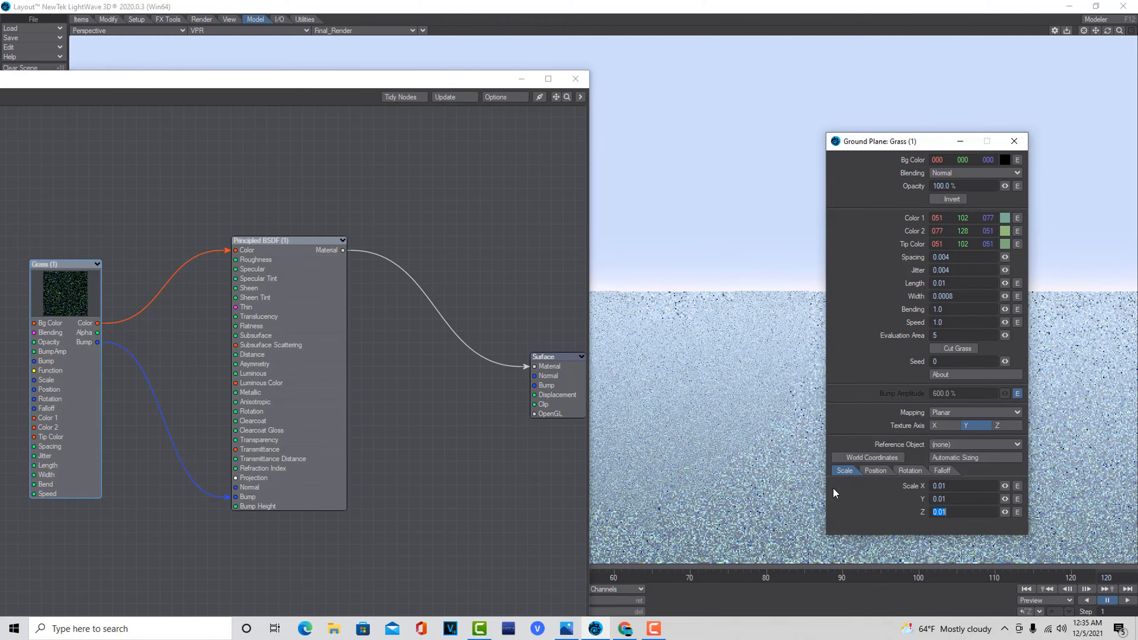
{"action": "left_click", "coordinate": [961, 142]}
{"action": "left_click", "coordinate": [522, 79]}
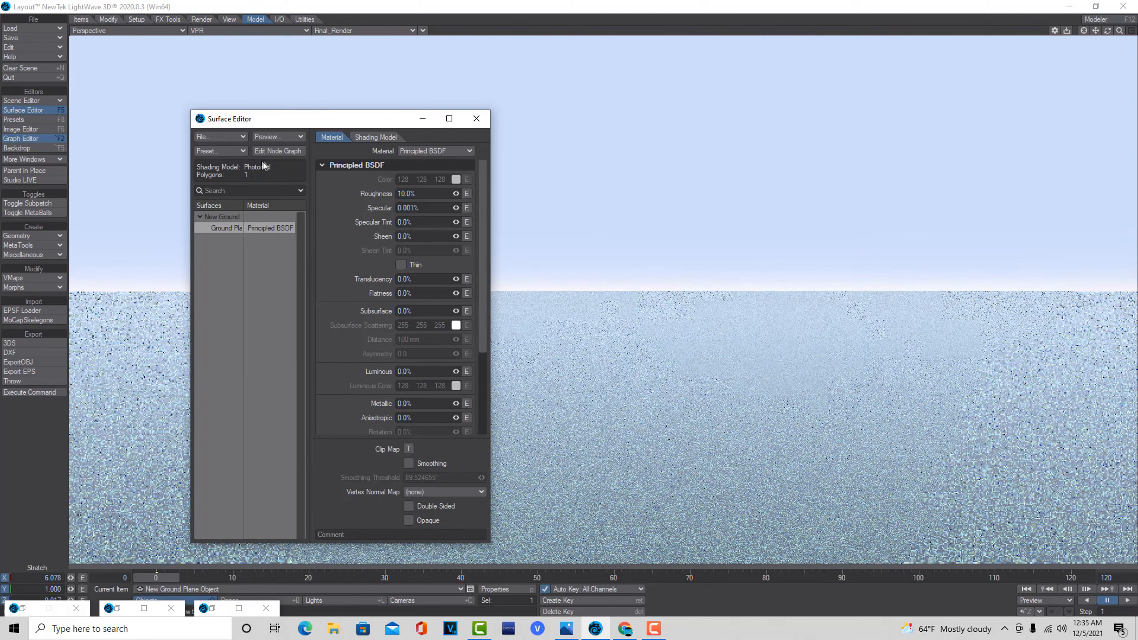
Reopen the Grass node's properties and set the texture scale to 0.1 on X, Y and Z
{"action": "left_click", "coordinate": [277, 151]}
{"action": "double_click", "coordinate": [68, 292]}
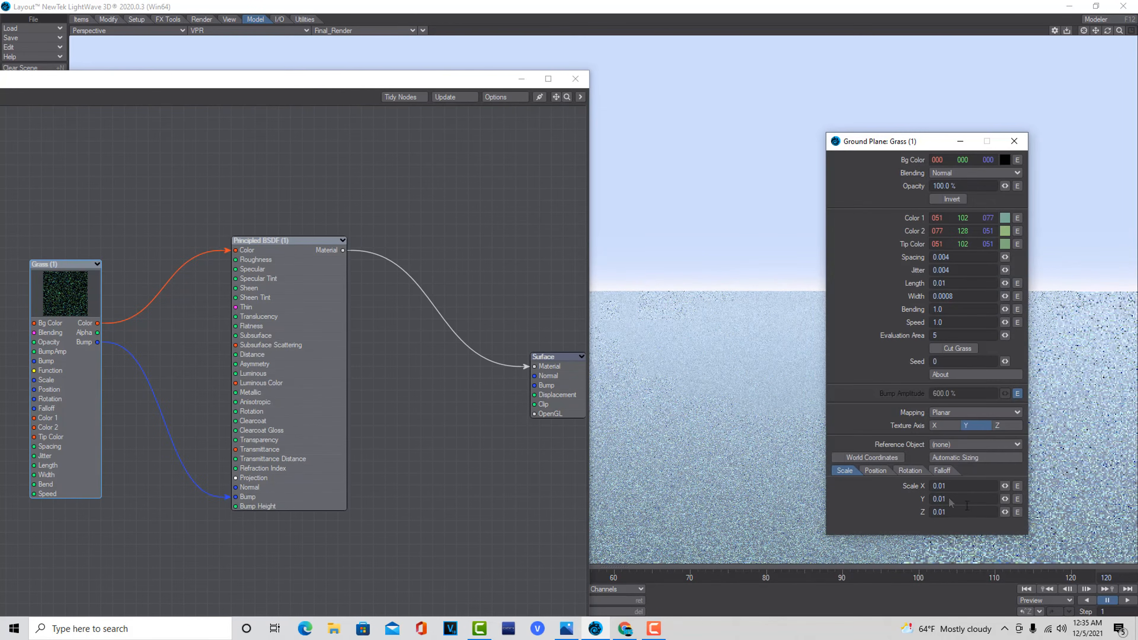
{"action": "left_click", "coordinate": [963, 511]}
{"action": "key", "text": "Tab"}
{"action": "type", "text": "0.1"}
{"action": "key", "text": "Tab"}
{"action": "type", "text": "0.1"}
{"action": "key", "text": "Tab"}
{"action": "type", "text": ".1"}
{"action": "key", "text": "Return"}
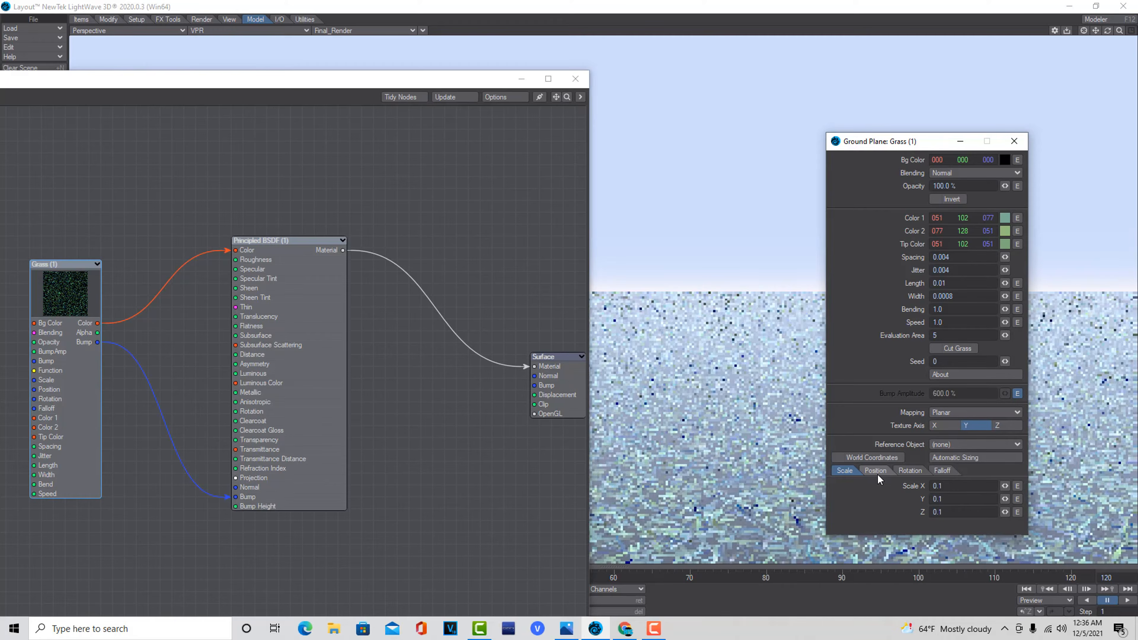
Set the Grass texture's scale to 0.05 on all three axes and minimize the editor windows to reveal the ground
{"action": "left_click", "coordinate": [950, 487]}
{"action": "key", "text": "BackSpace"}
{"action": "type", "text": ".05"}
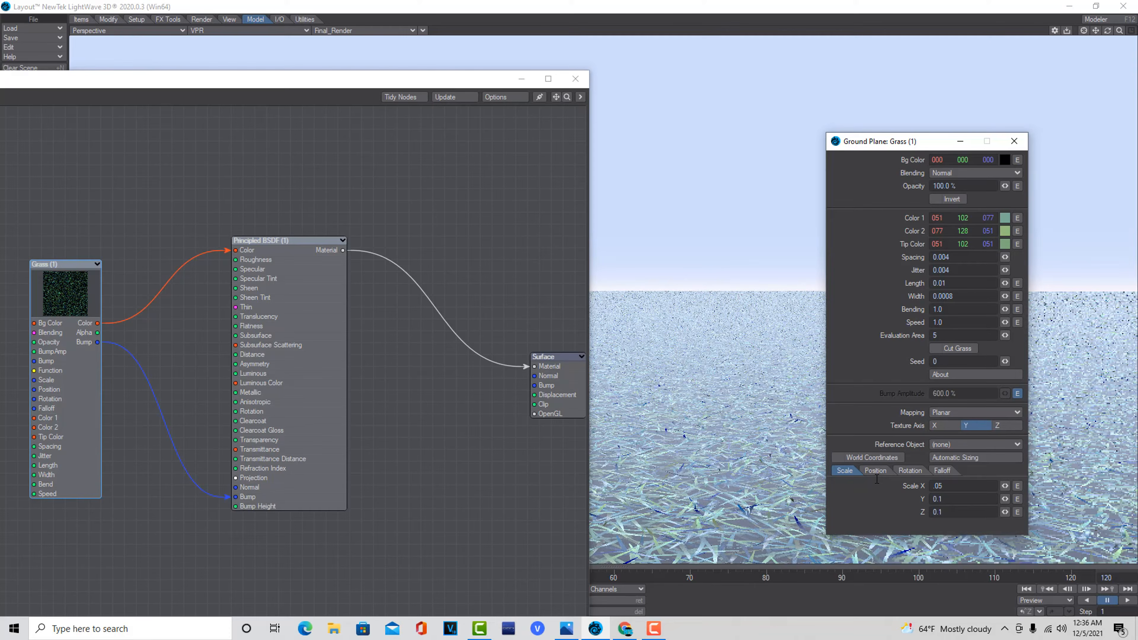
{"action": "key", "text": "Tab"}
{"action": "type", "text": ".05"}
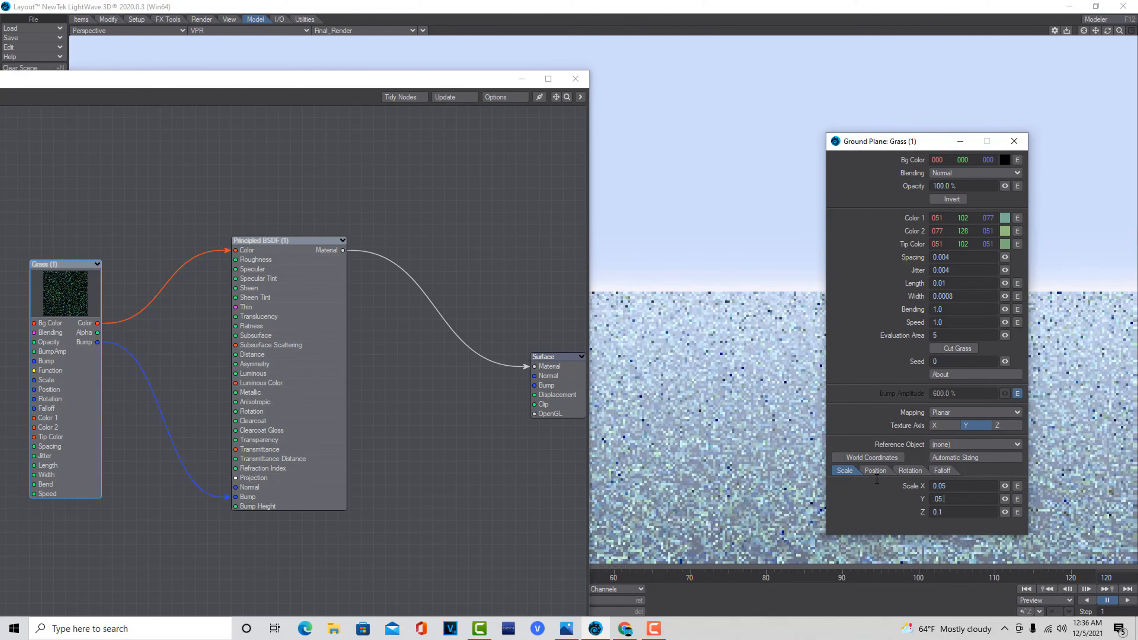
{"action": "key", "text": "Tab"}
{"action": "type", "text": ".05"}
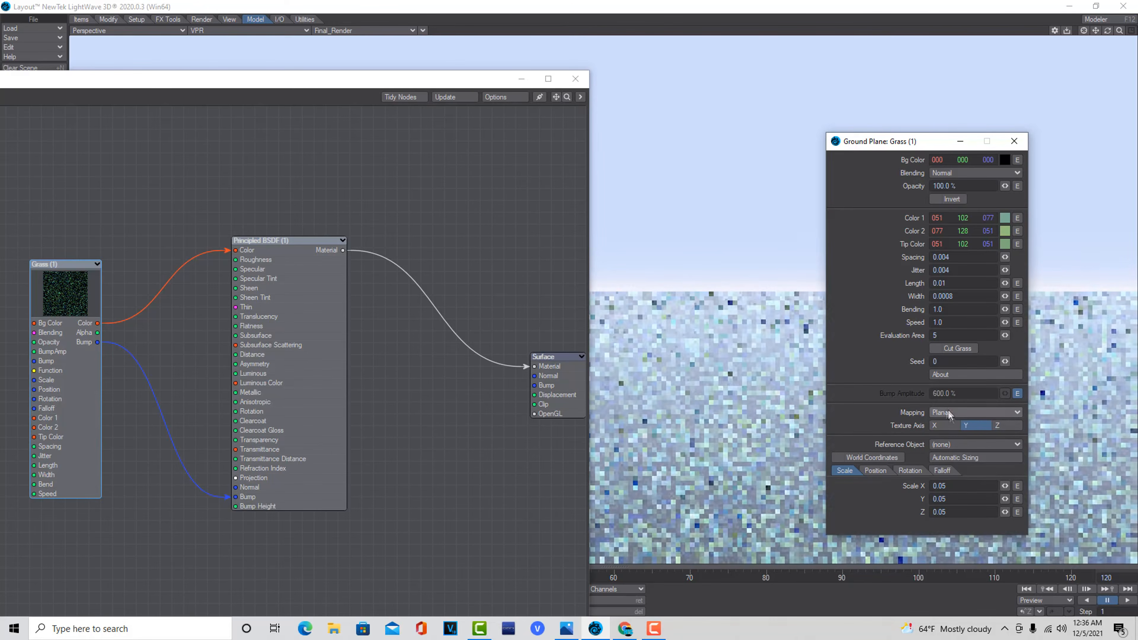
{"action": "left_click", "coordinate": [521, 79]}
{"action": "left_click", "coordinate": [960, 142]}
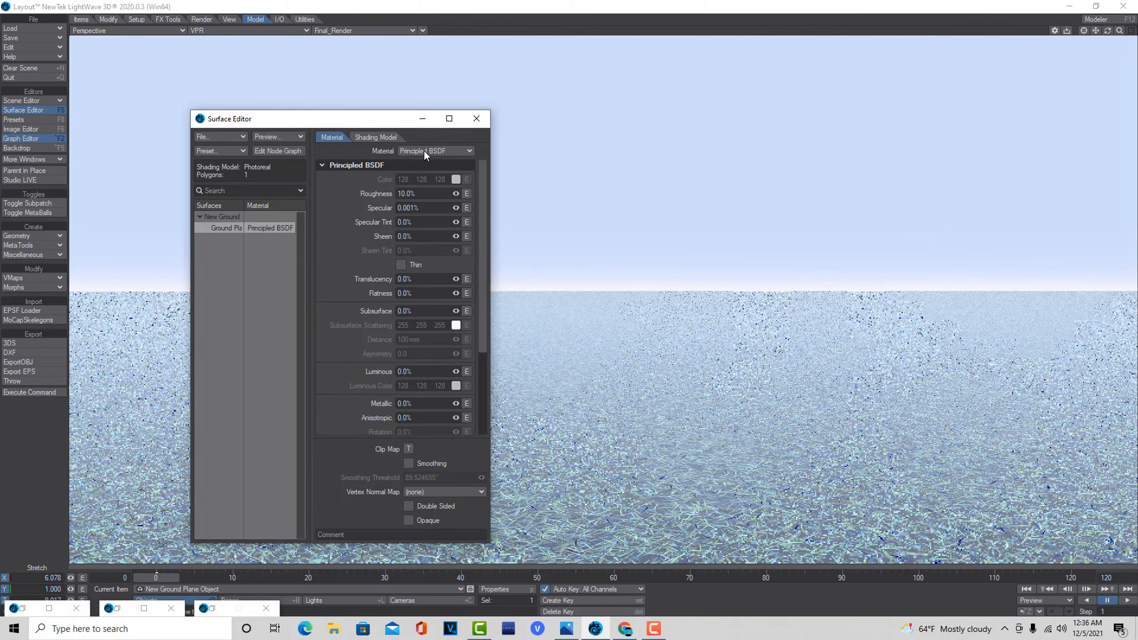
{"action": "left_click", "coordinate": [423, 118]}
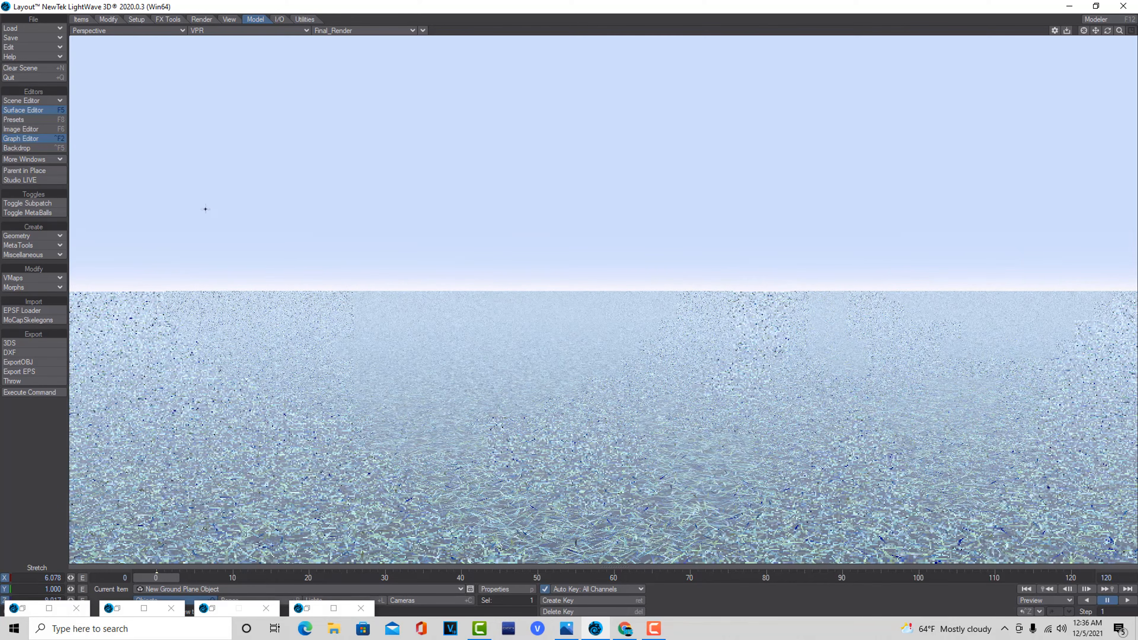
Set the ground material's Specular to 0% and close the Surface Editor
{"action": "left_click", "coordinate": [41, 110]}
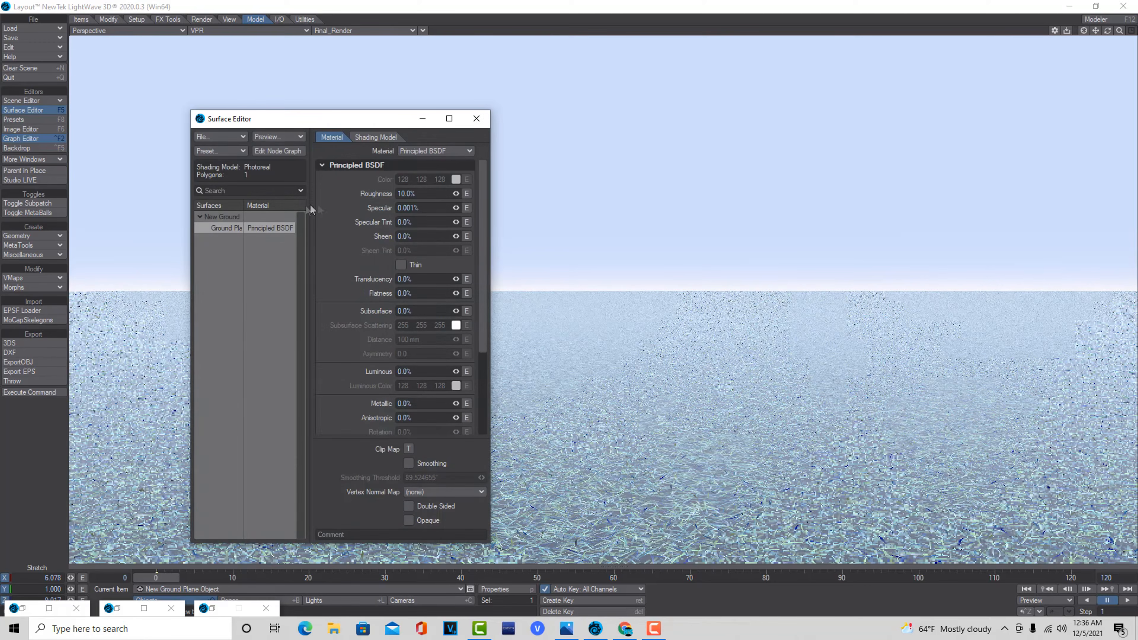
{"action": "double_click", "coordinate": [430, 209]}
{"action": "type", "text": "0"}
{"action": "key", "text": "Tab"}
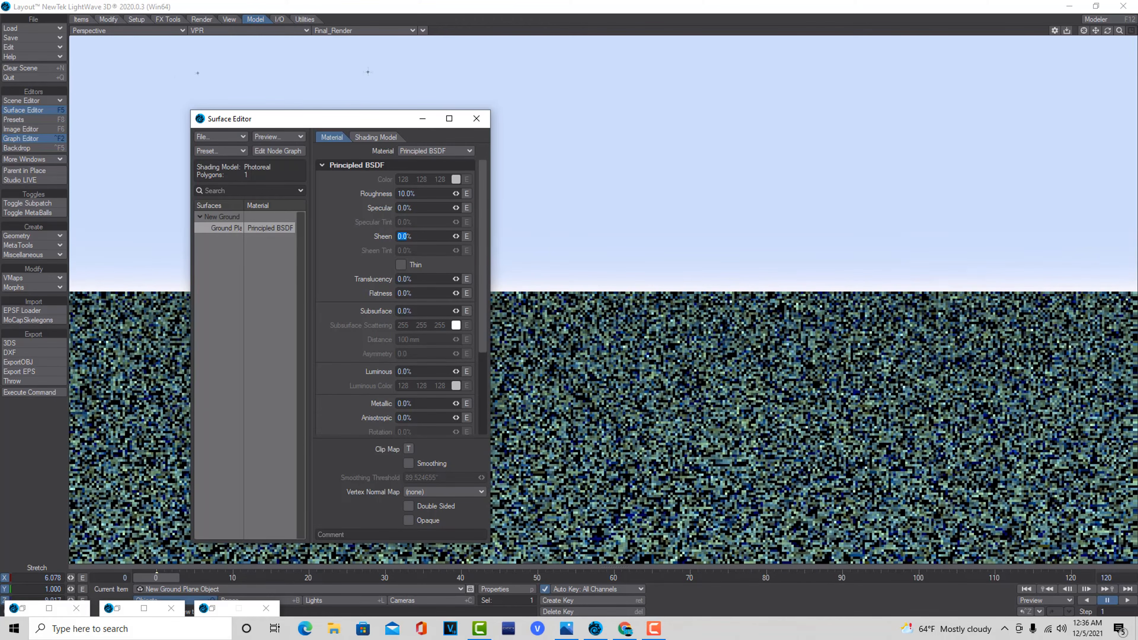
{"action": "left_click", "coordinate": [473, 121]}
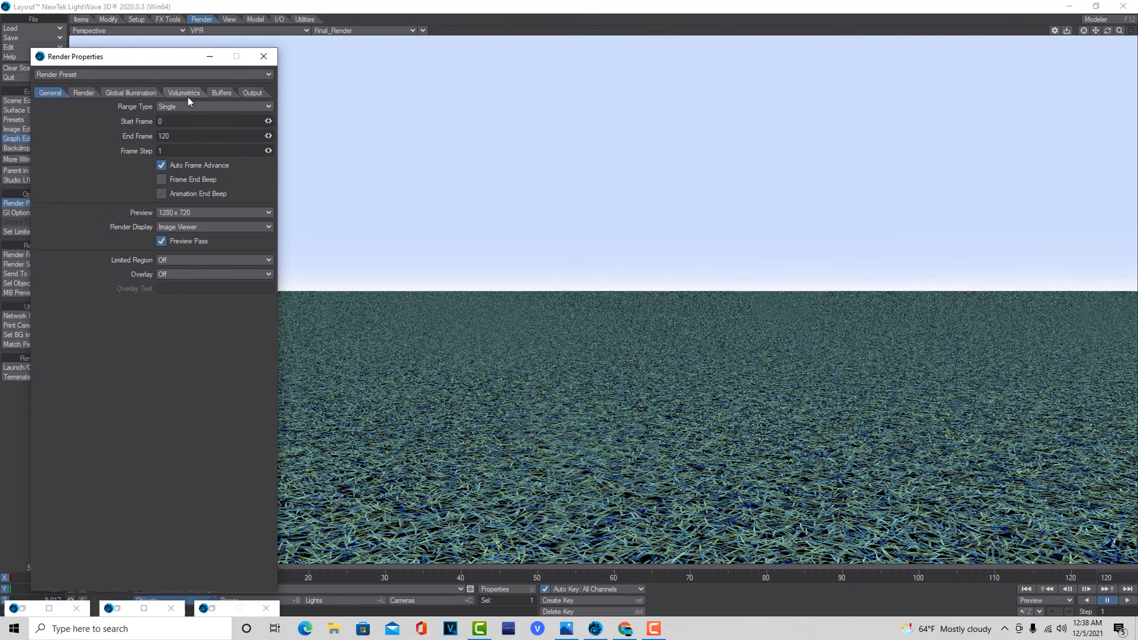
Enable volumetric scattering in the render's volumetric settings and set the Scattering Weight to 1%
{"action": "left_click", "coordinate": [189, 93]}
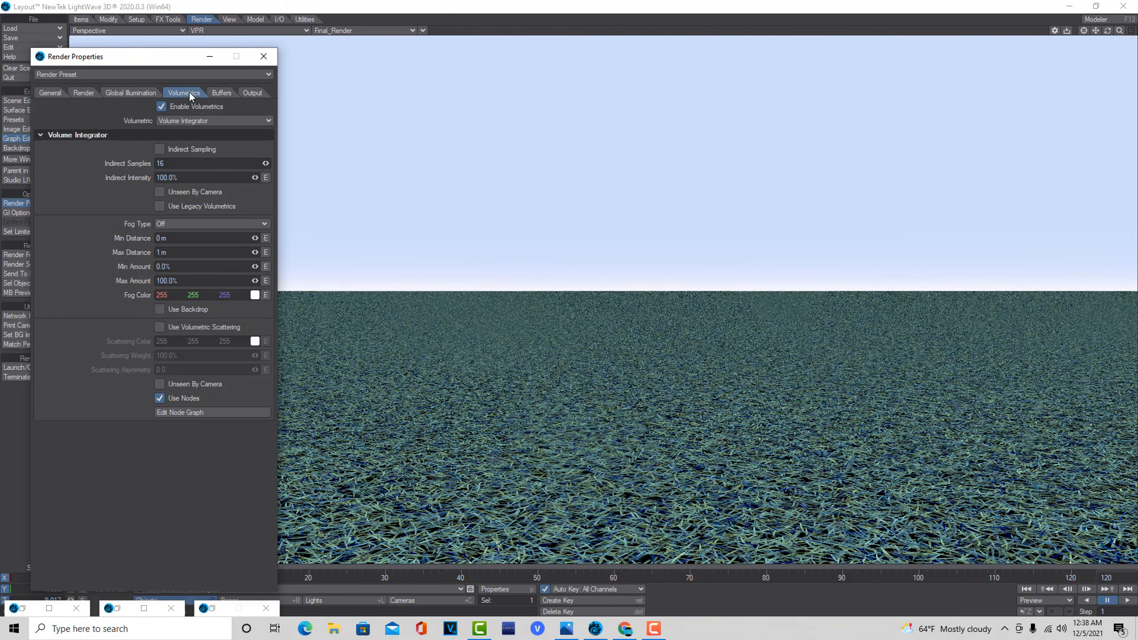
{"action": "left_click", "coordinate": [159, 327]}
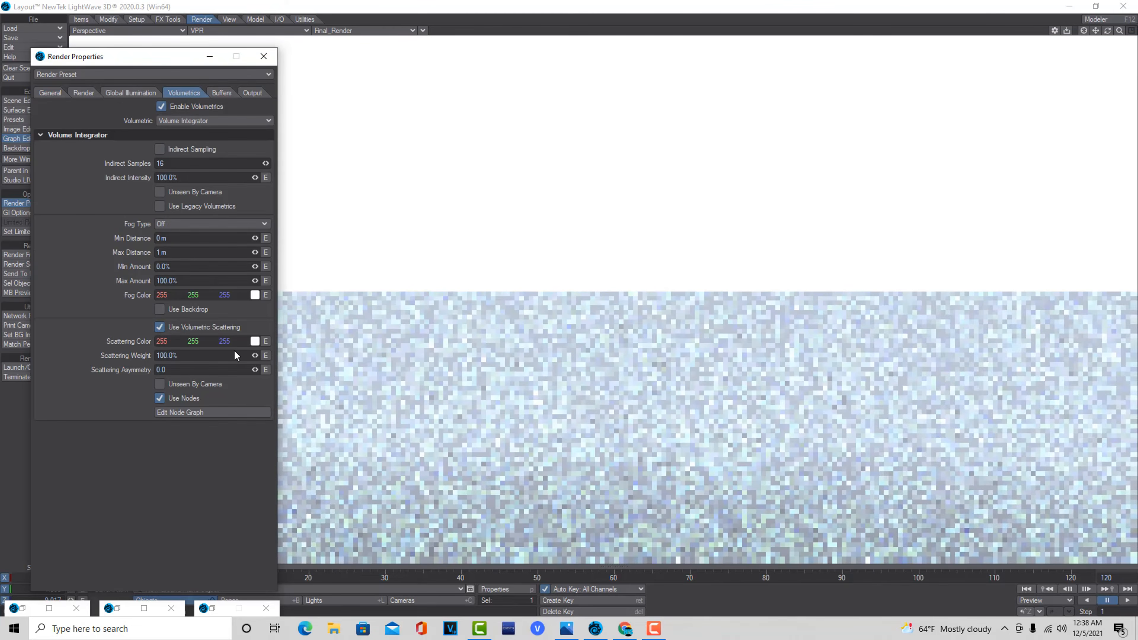
{"action": "left_click_drag", "start_coordinate": [233, 356], "coordinate": [103, 357]}
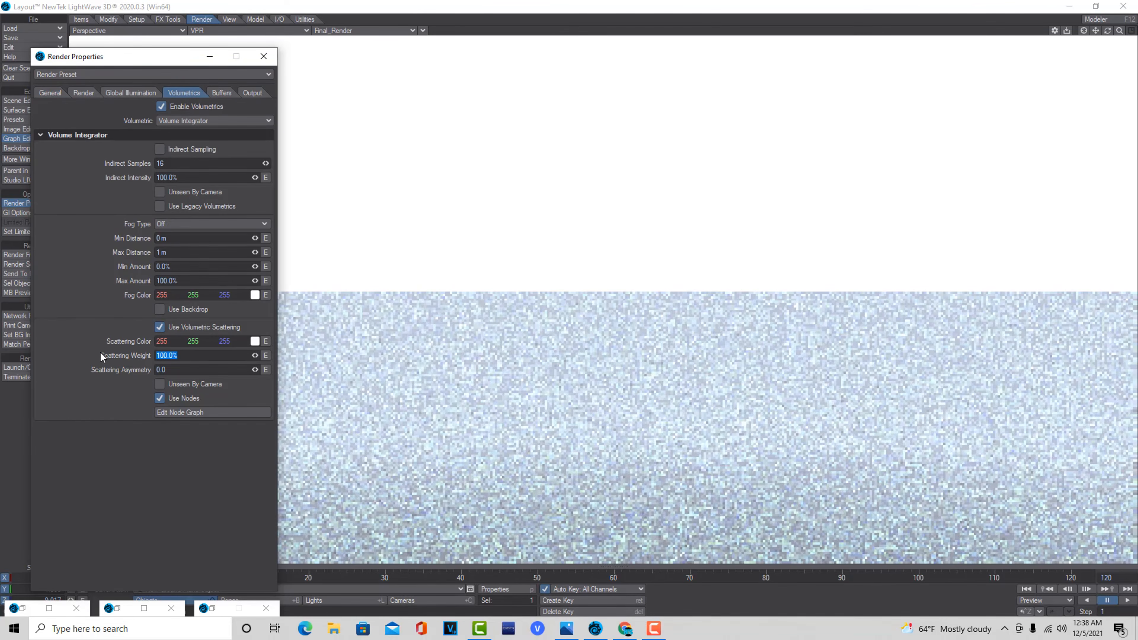
{"action": "type", "text": "1"}
{"action": "key", "text": "Tab"}
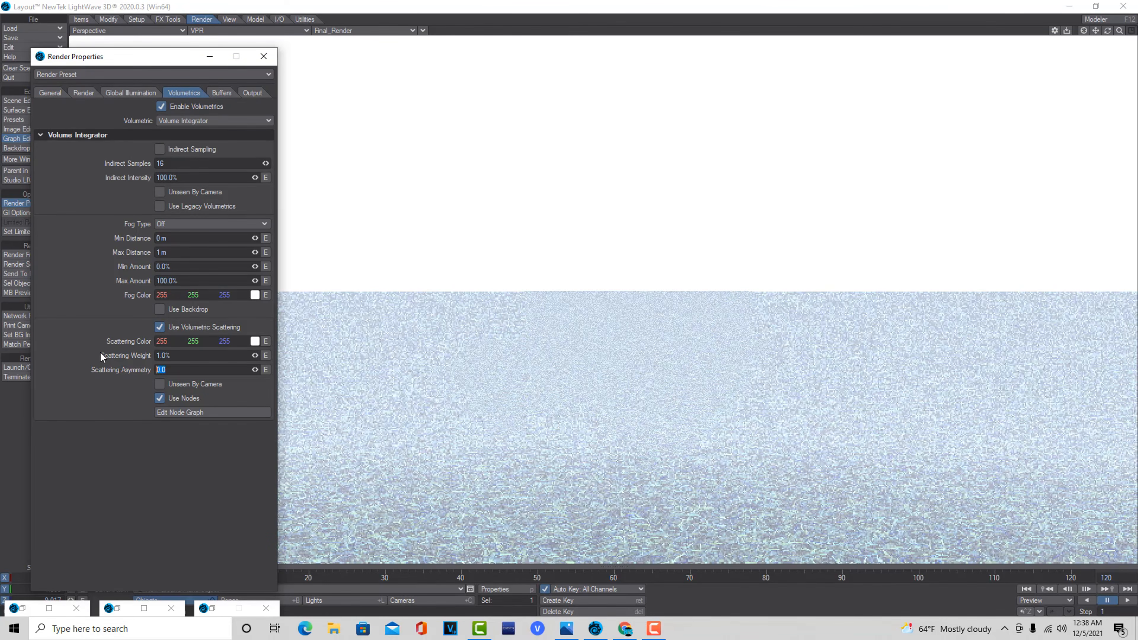